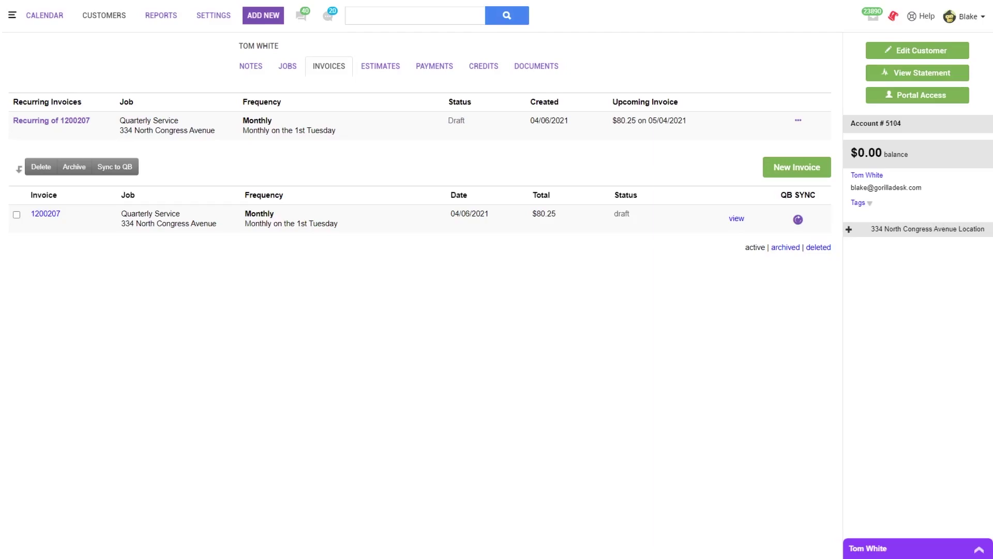
- Create a new job in the week calendar on 04/06/2021 at 3:15 pm, choosing the existing customer and the Monthly Service service
left_click(39, 15)
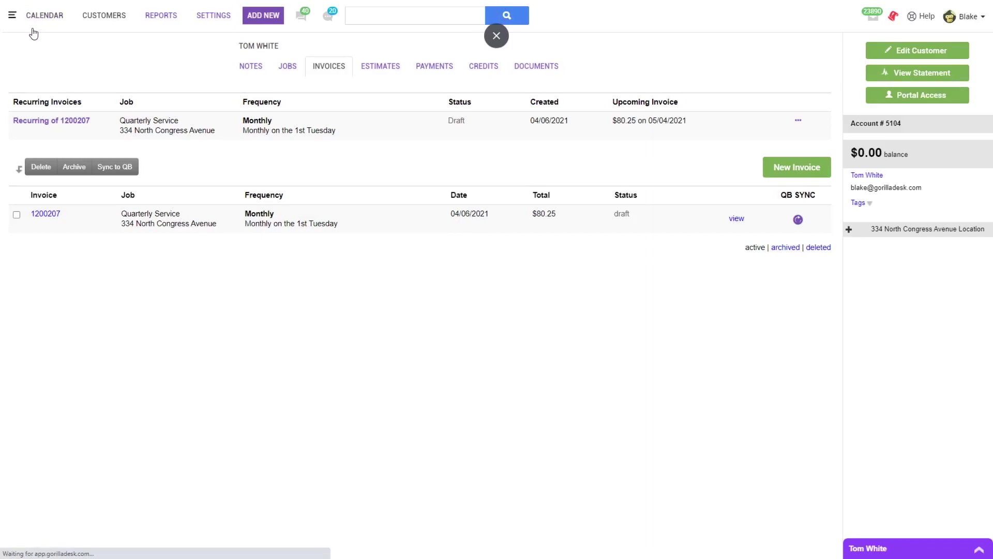
left_click(215, 409)
left_click(250, 368)
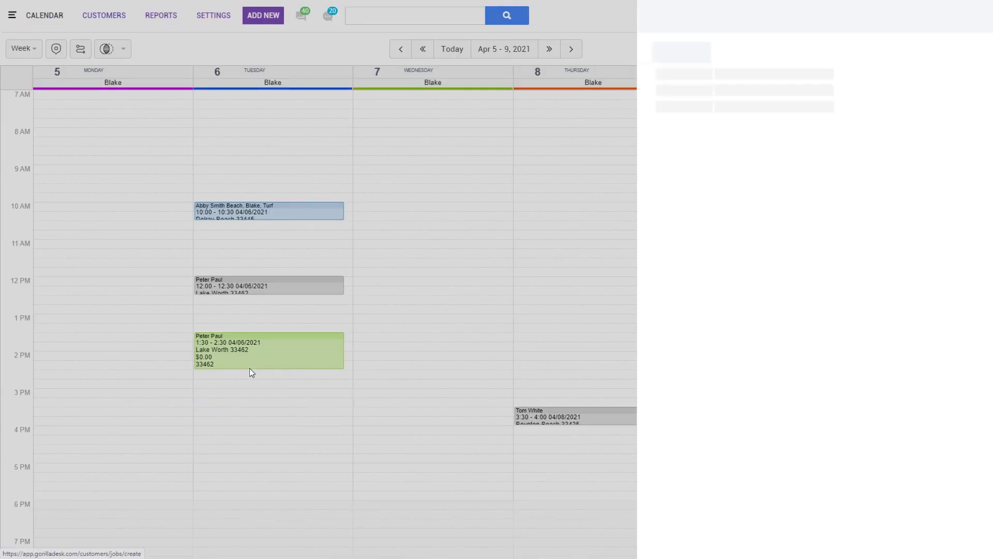
type("jess")
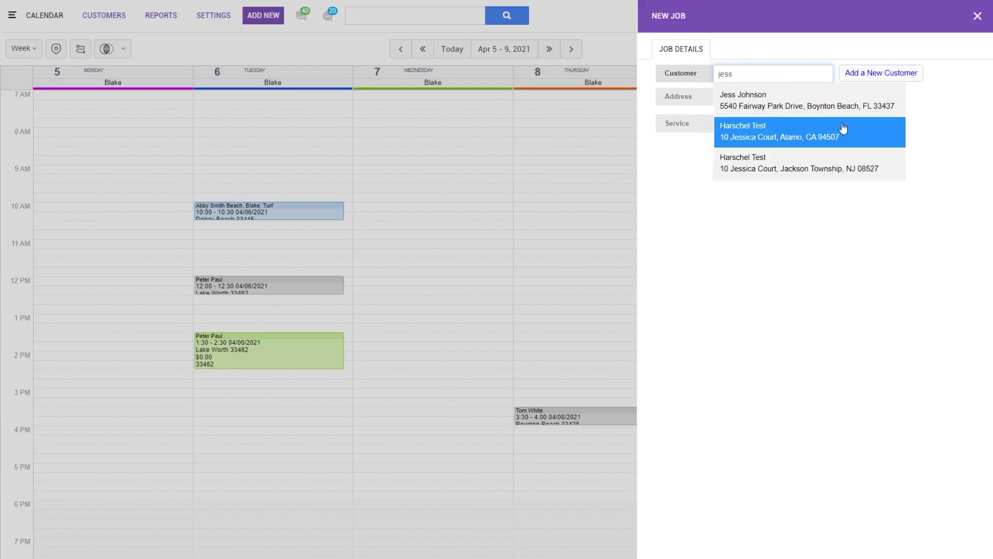
left_click(834, 97)
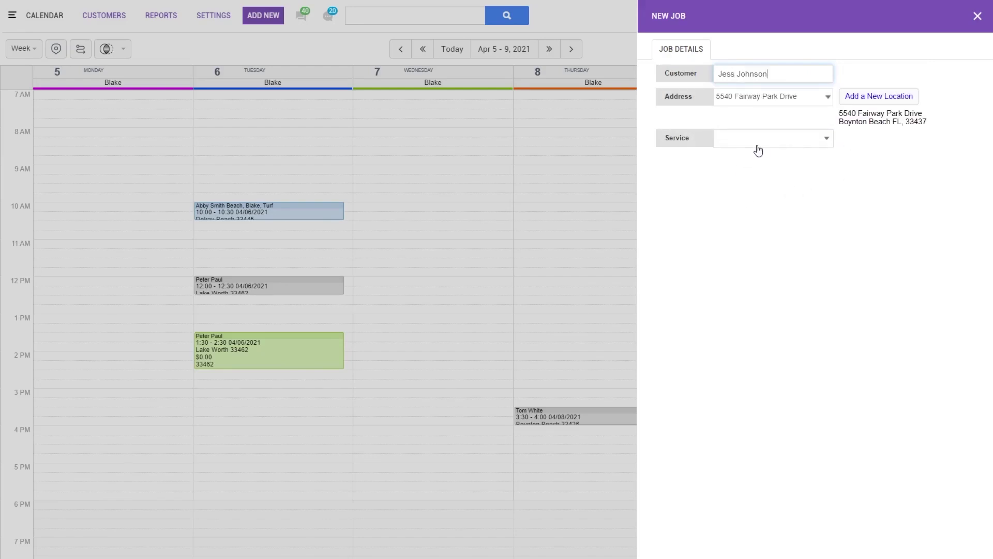
left_click(763, 144)
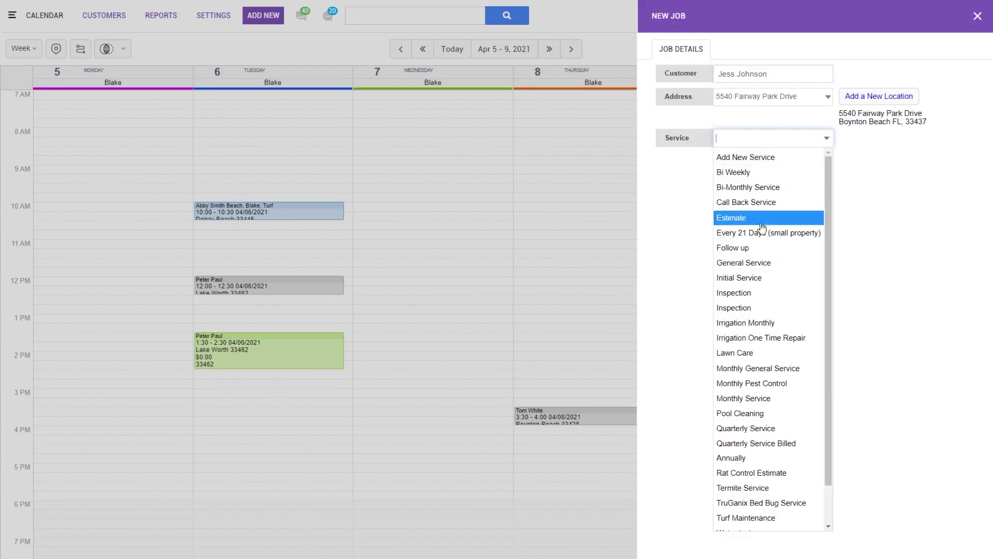
left_click(760, 398)
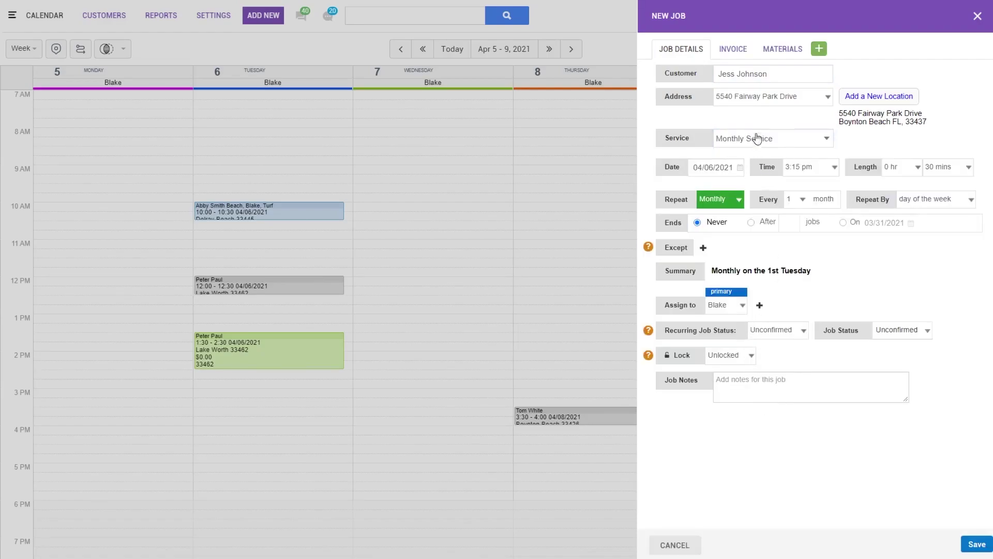
- Set the new job's invoice to repeat Yearly and the Monthly Service item's cost to 600
left_click(743, 54)
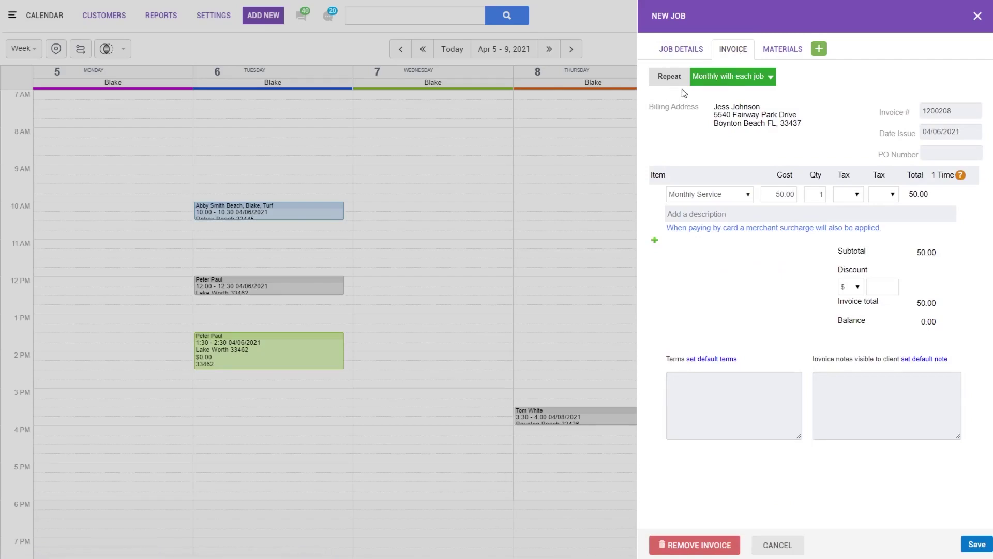
left_click(722, 83)
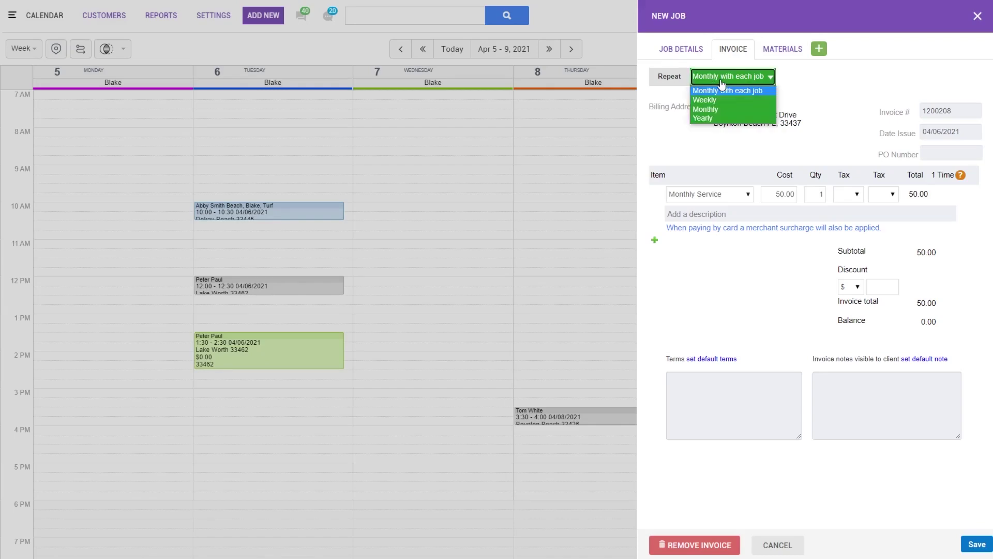
left_click(712, 119)
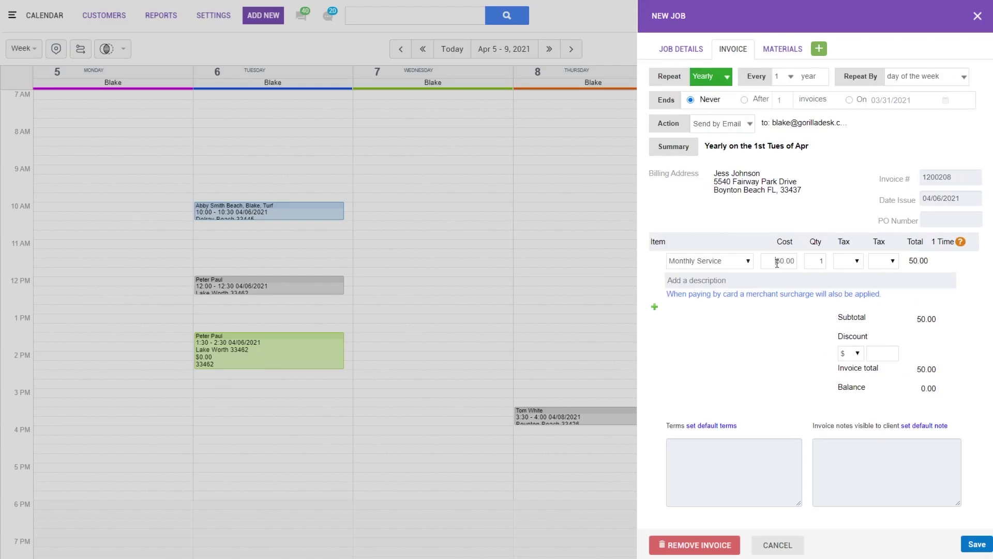
left_click_drag(779, 262, 802, 266)
type("6")
left_click(749, 344)
- Set the issue date of the new job's yearly invoice to 03/31/2021
left_click(680, 49)
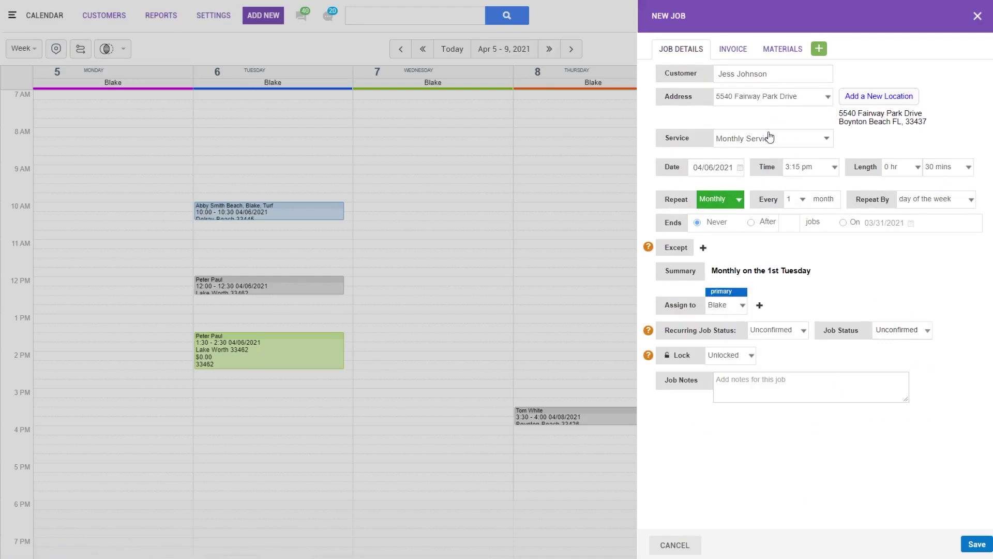
left_click(740, 54)
left_click(942, 198)
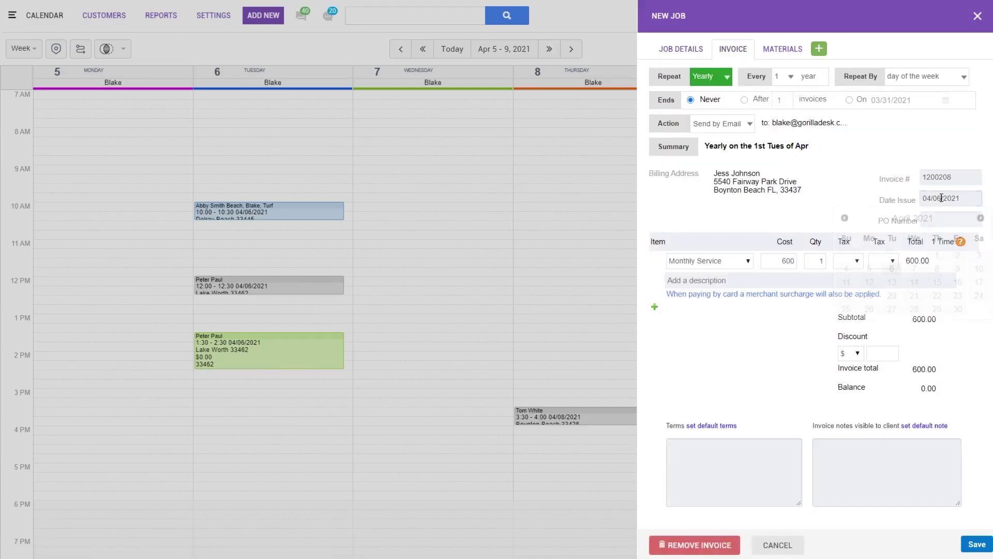
left_click(844, 217)
left_click(915, 309)
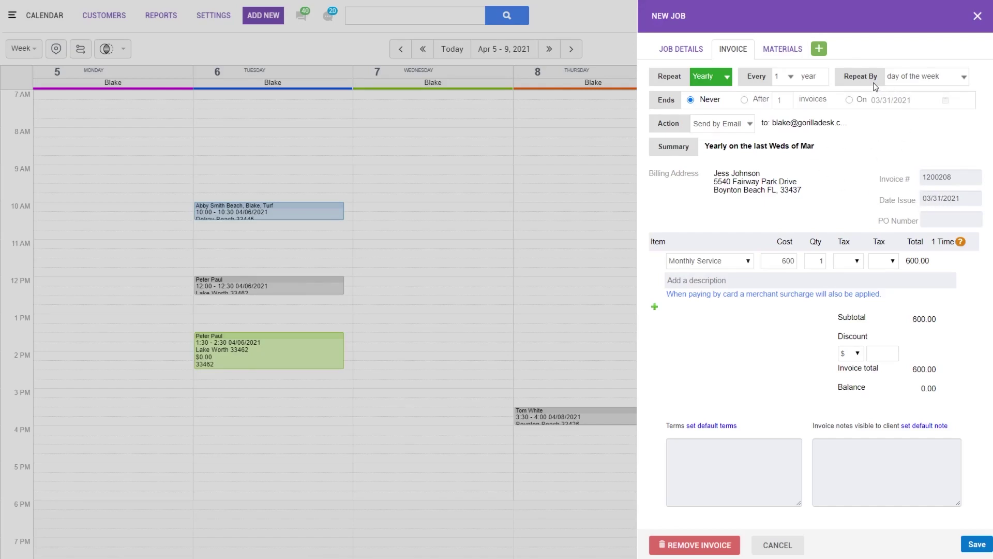
- Try repeating the yearly invoice by day of the year, and return it to day of the week
left_click(920, 80)
left_click(919, 99)
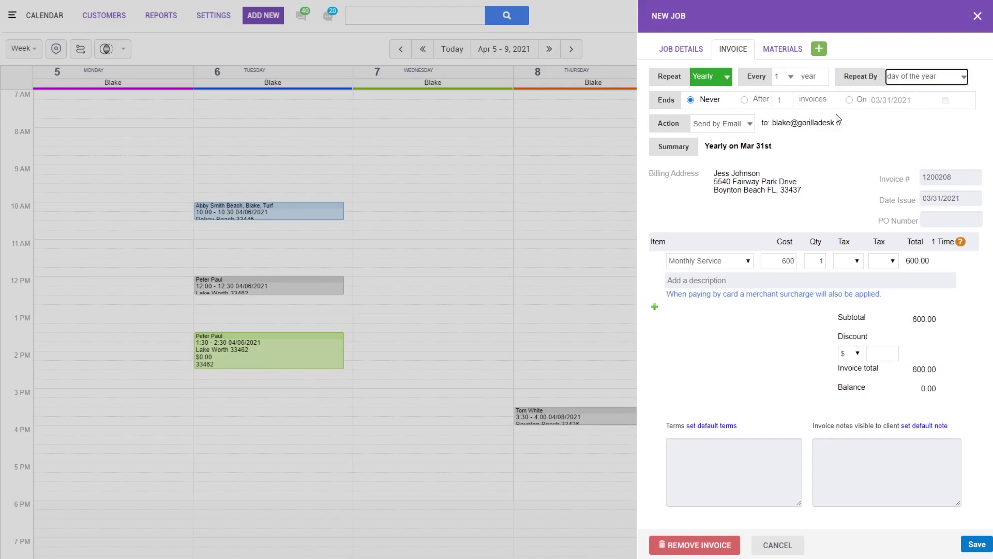
left_click(935, 76)
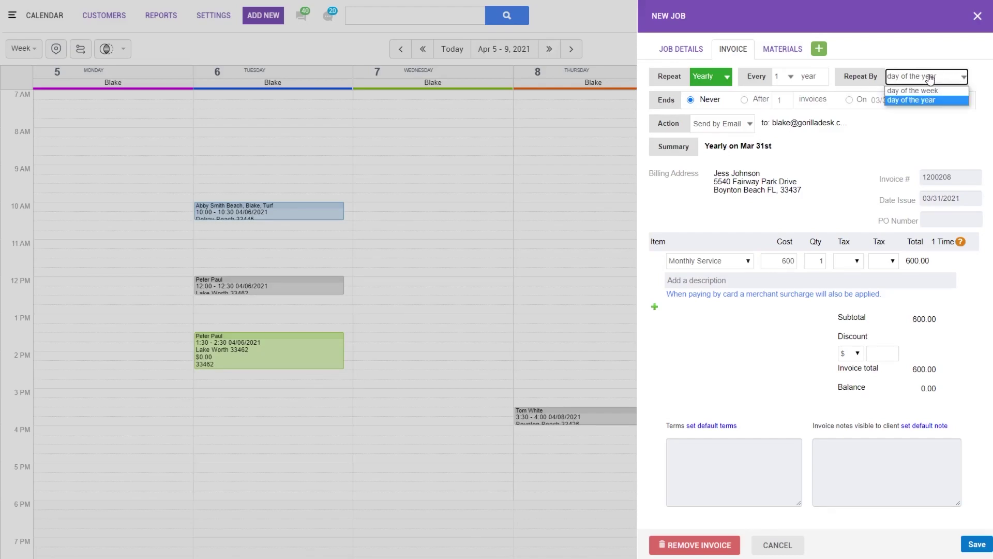
left_click(920, 91)
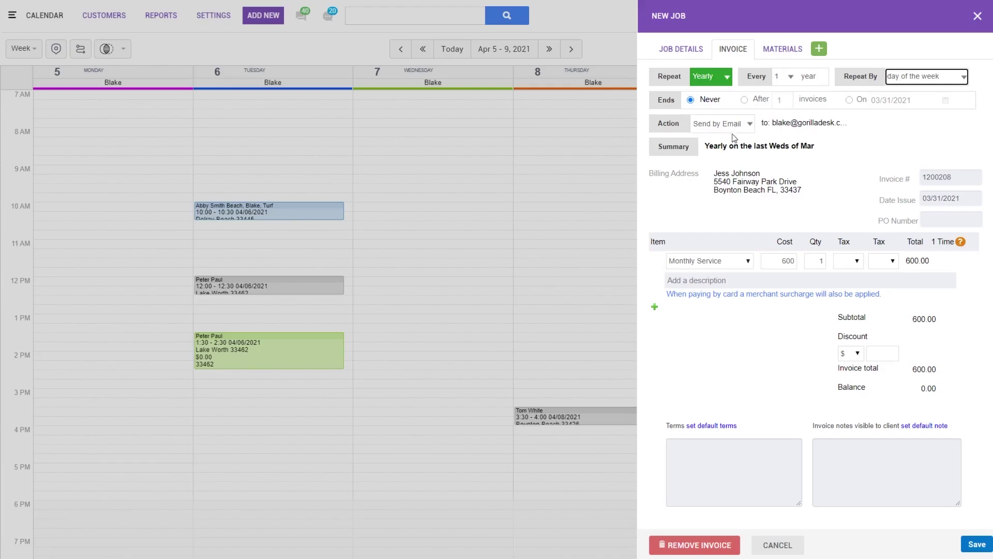
left_click(791, 167)
- Set the yearly invoice's action to None instead of emailing it, and save the new job
left_click(976, 544)
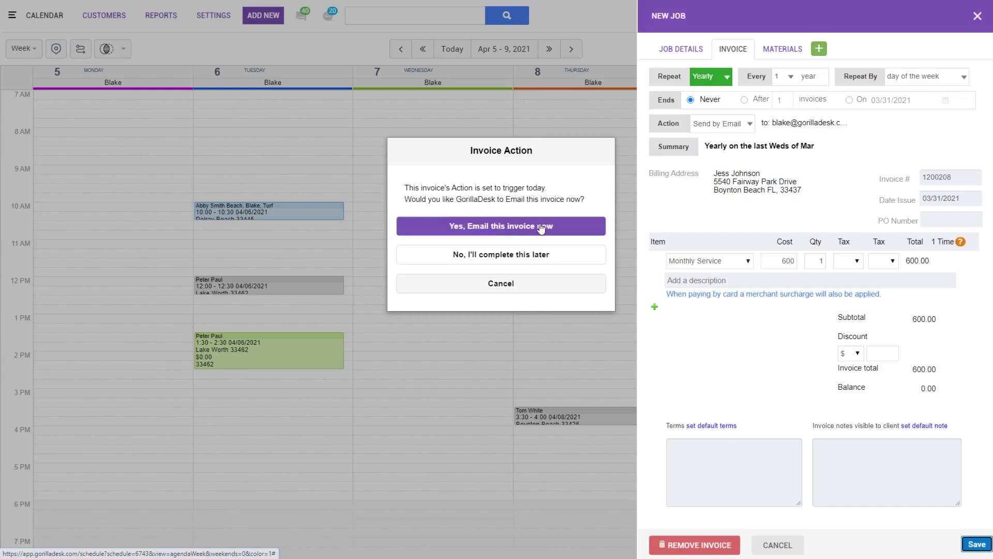
left_click(507, 283)
left_click(734, 127)
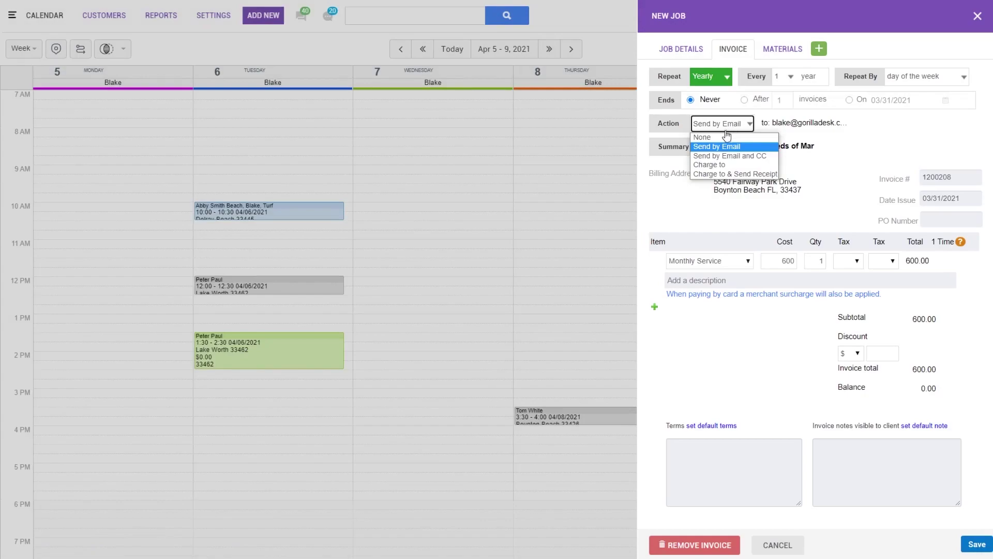
left_click(703, 137)
left_click(982, 547)
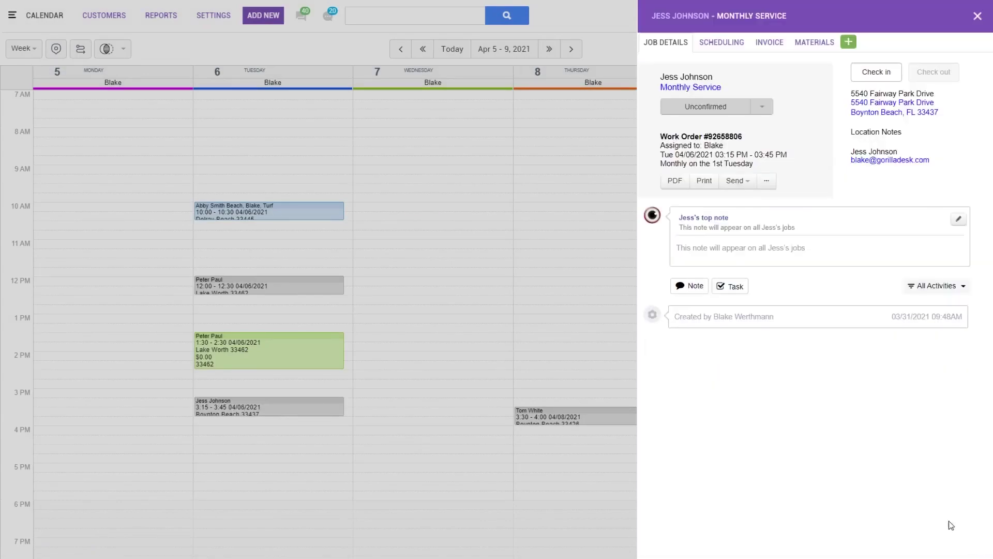
- Record a 600.00 payment by check number 1111 on the saved job's invoice and close the payment form
left_click(770, 44)
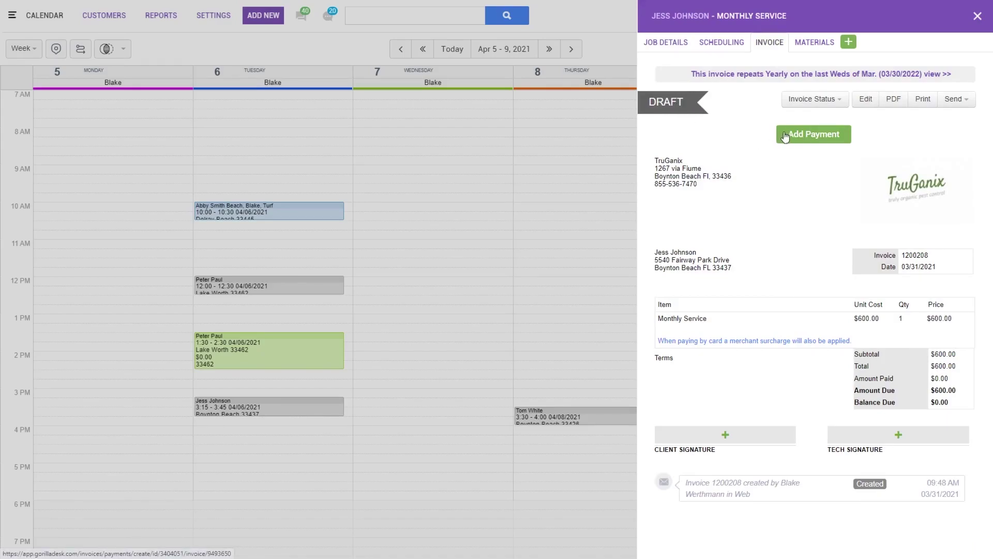
left_click(814, 137)
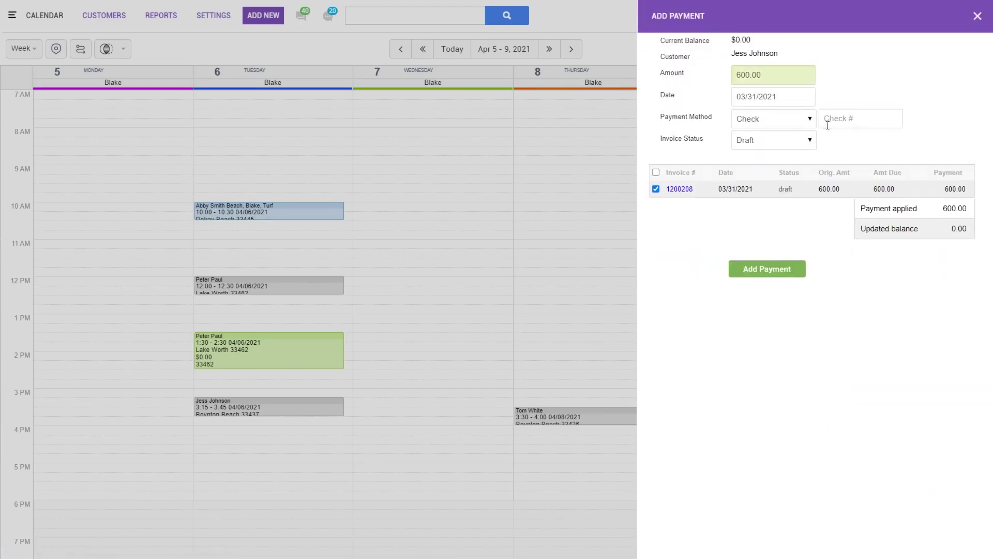
type("1111")
left_click(769, 273)
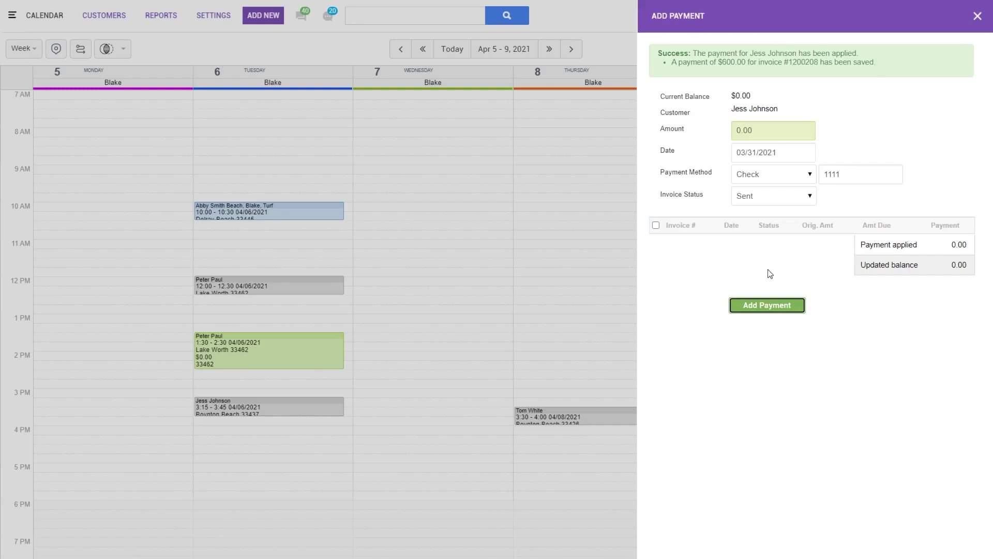
left_click(978, 17)
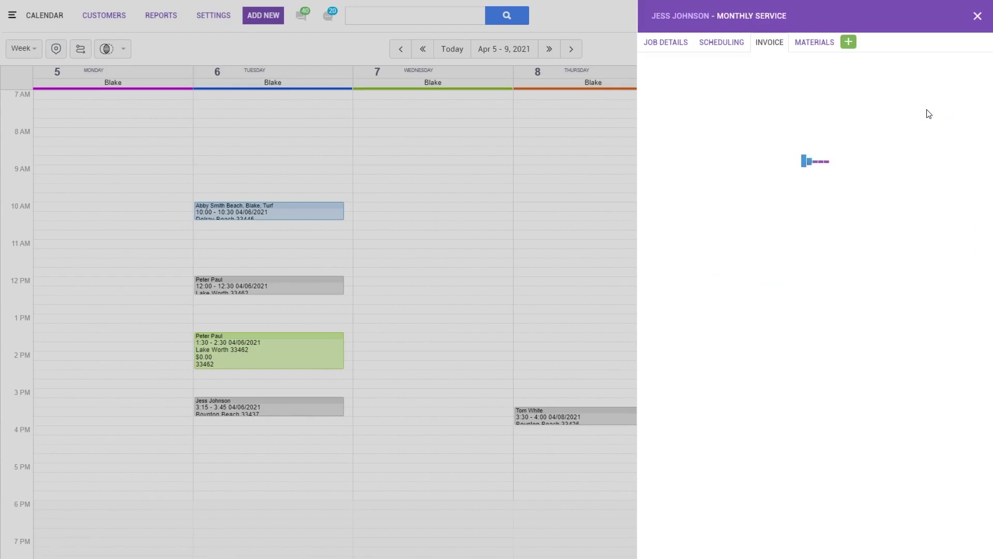
- Check the job's activity and invoice, and mark the April 6 Monthly Service job as Complete
left_click(666, 43)
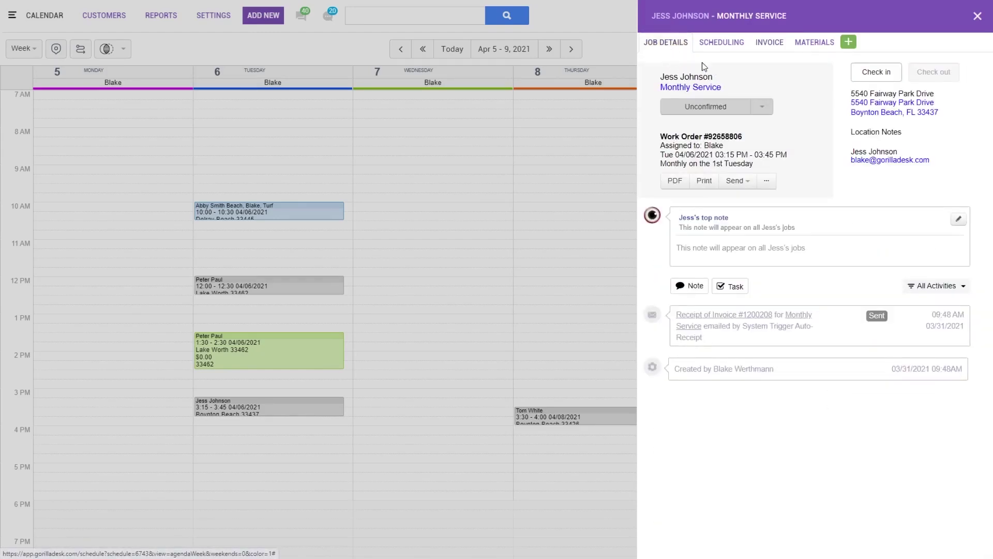
left_click(769, 46)
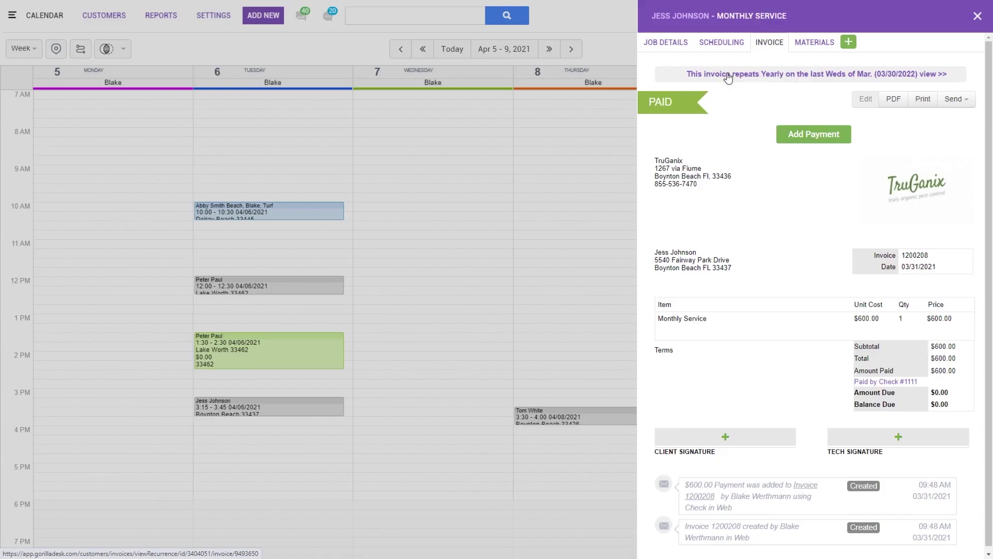
left_click(674, 46)
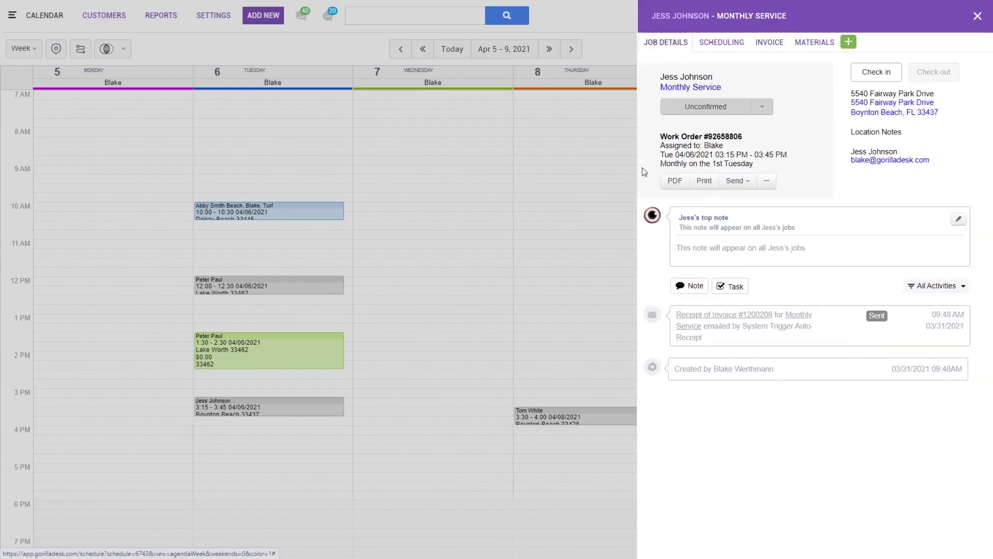
left_click(763, 107)
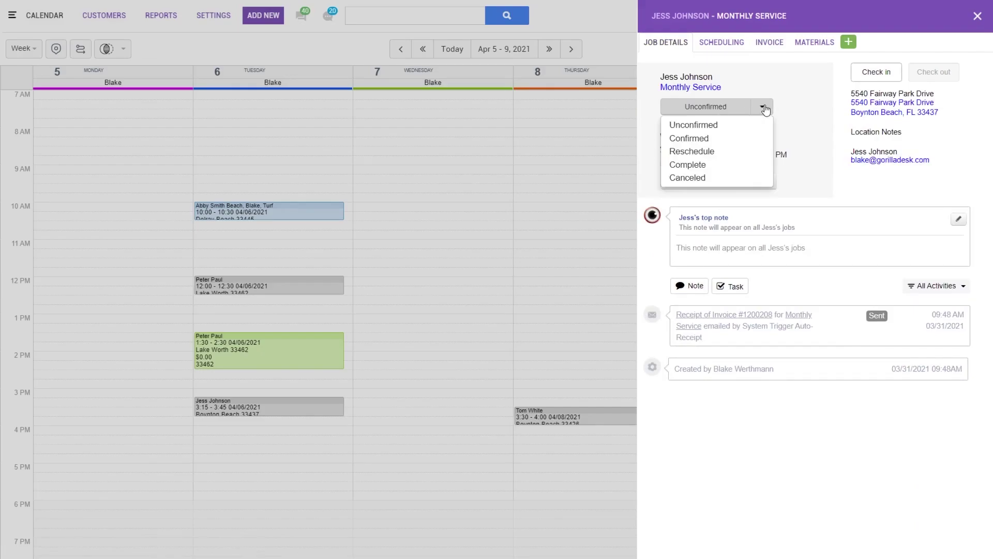
left_click(713, 165)
left_click(565, 230)
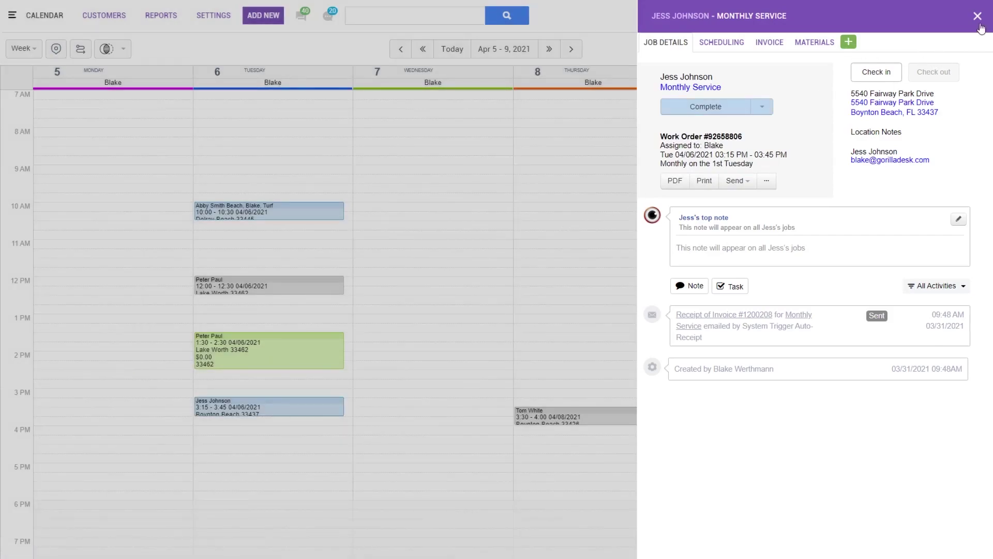
left_click(978, 16)
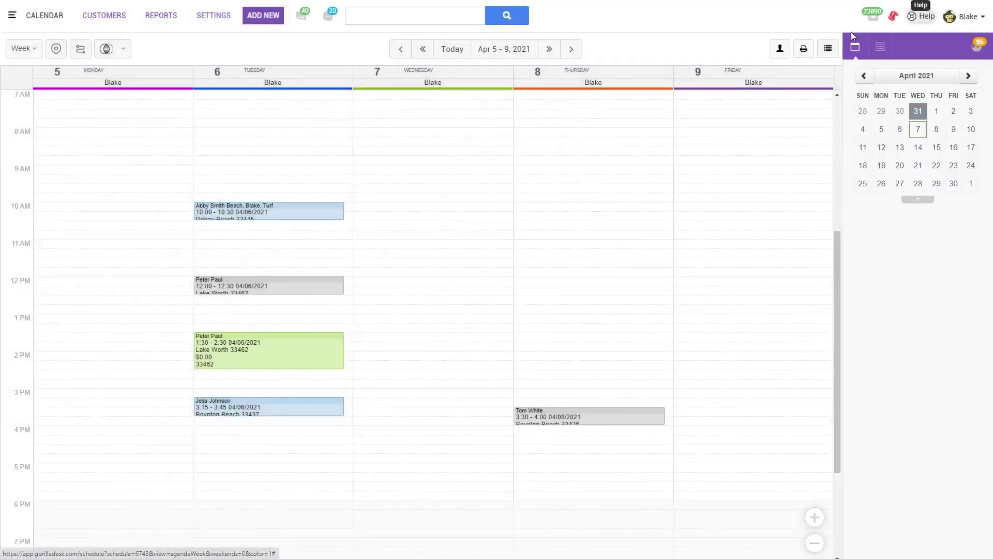
- Show the calendar by month for May 2021 and open the customer's recurring Monthly Service job on May 4
left_click(22, 50)
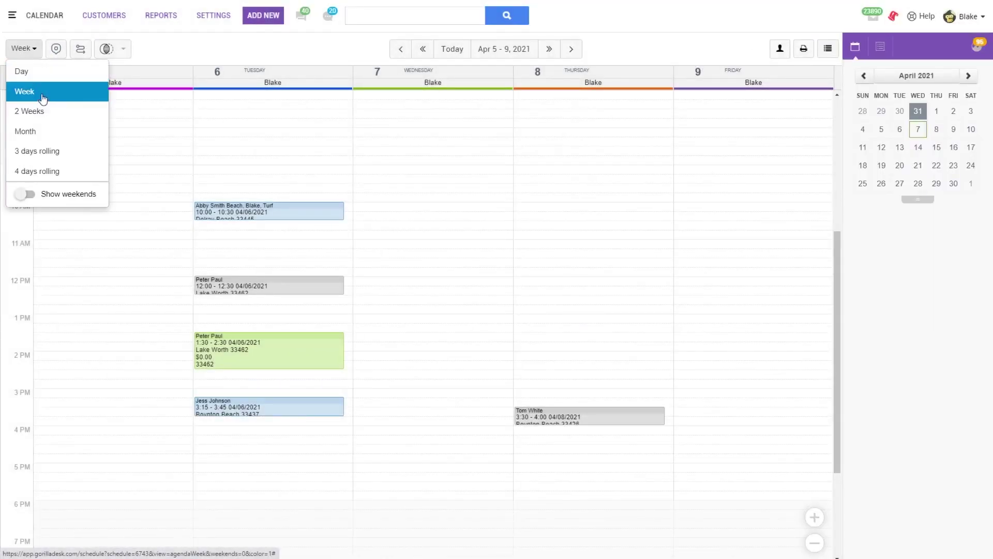
left_click(47, 131)
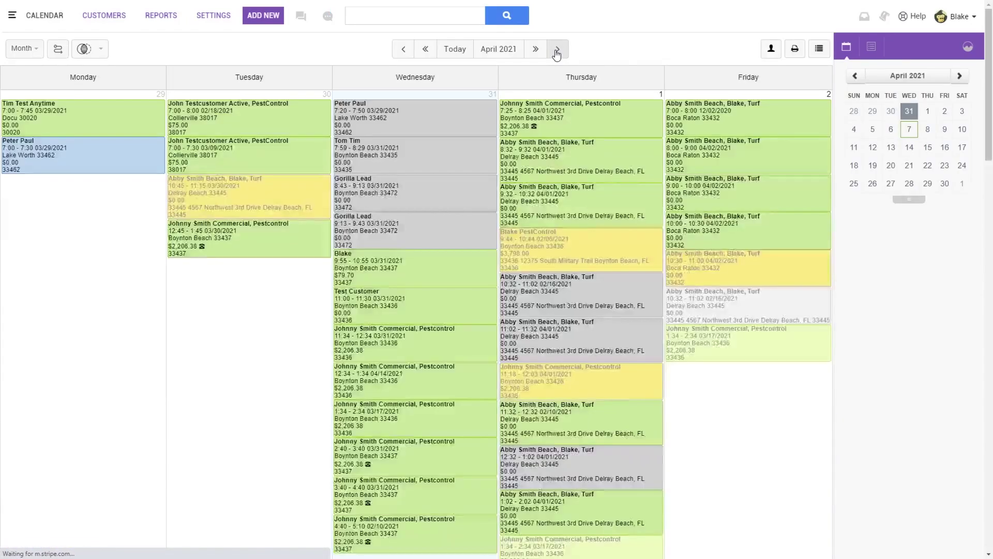
left_click(557, 50)
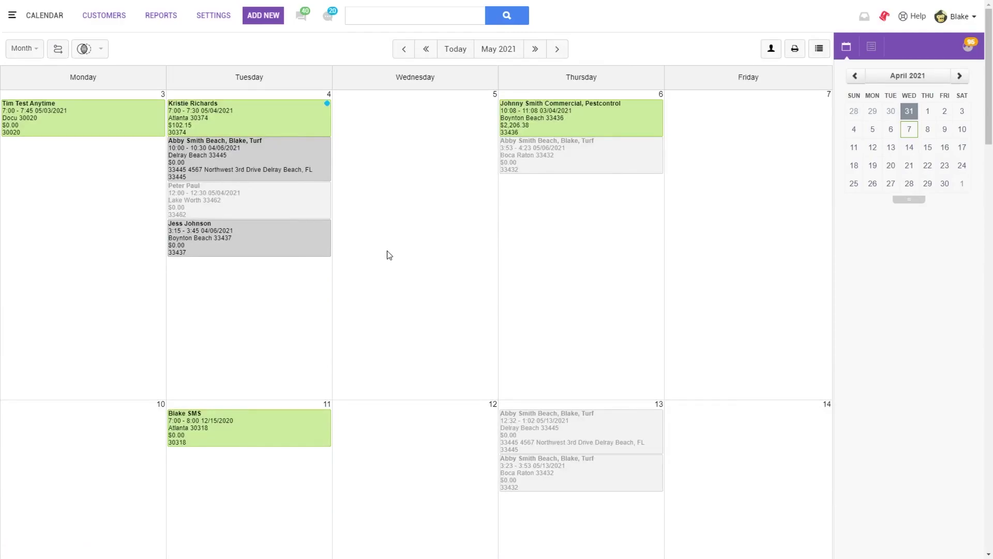
scroll(389, 254, "down", 7)
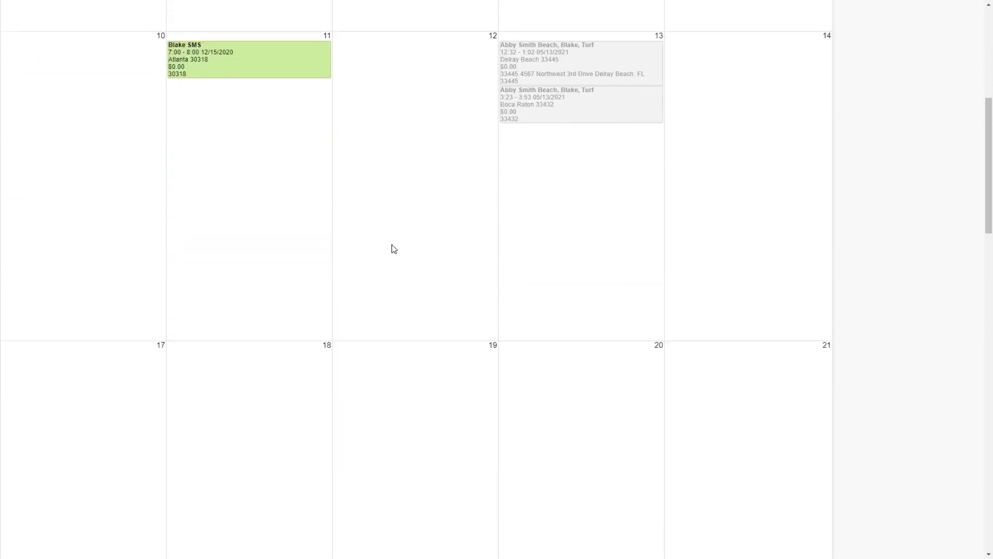
scroll(392, 251, "up", 7)
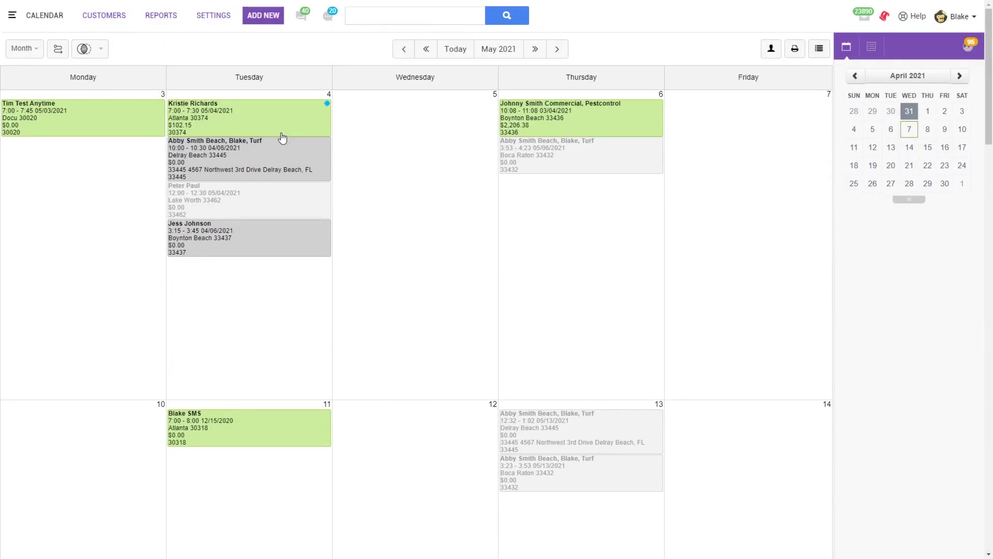
left_click(264, 240)
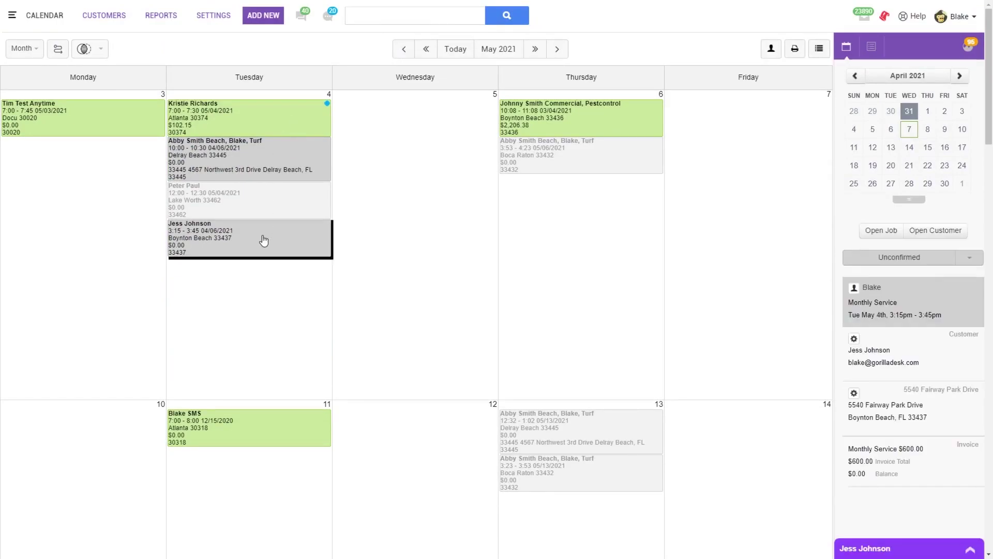
double_click(264, 240)
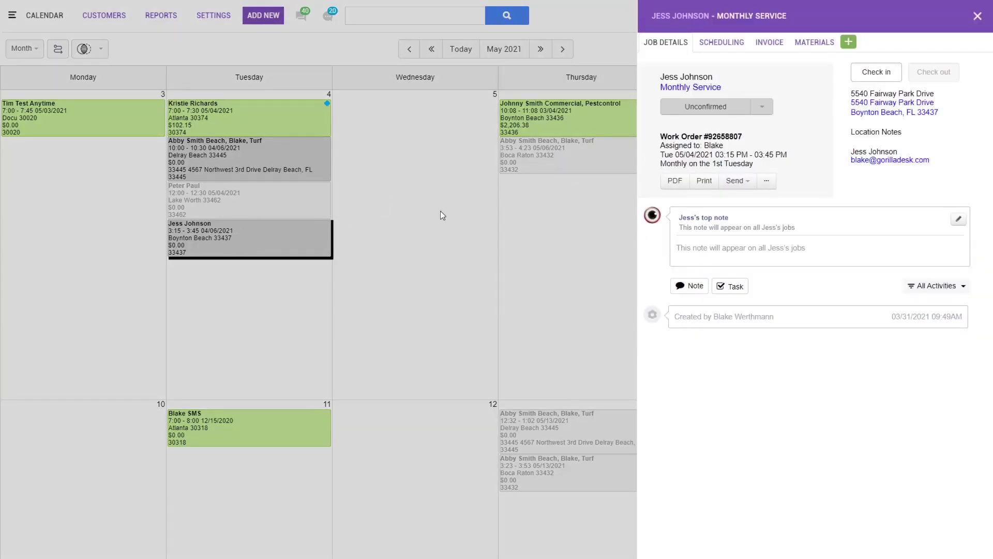
- Check the invoice of the May 4 Monthly Service job and close the job
left_click(770, 43)
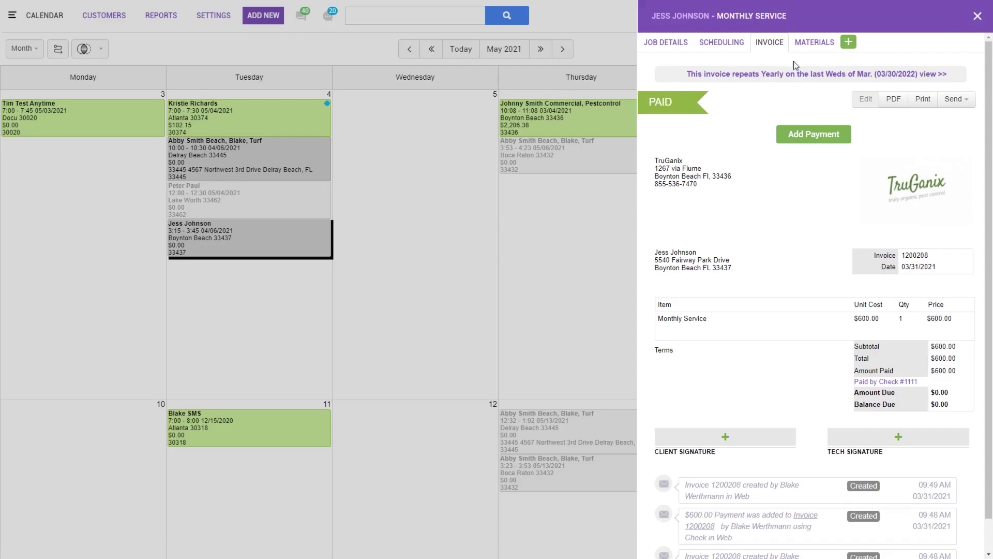
left_click(973, 17)
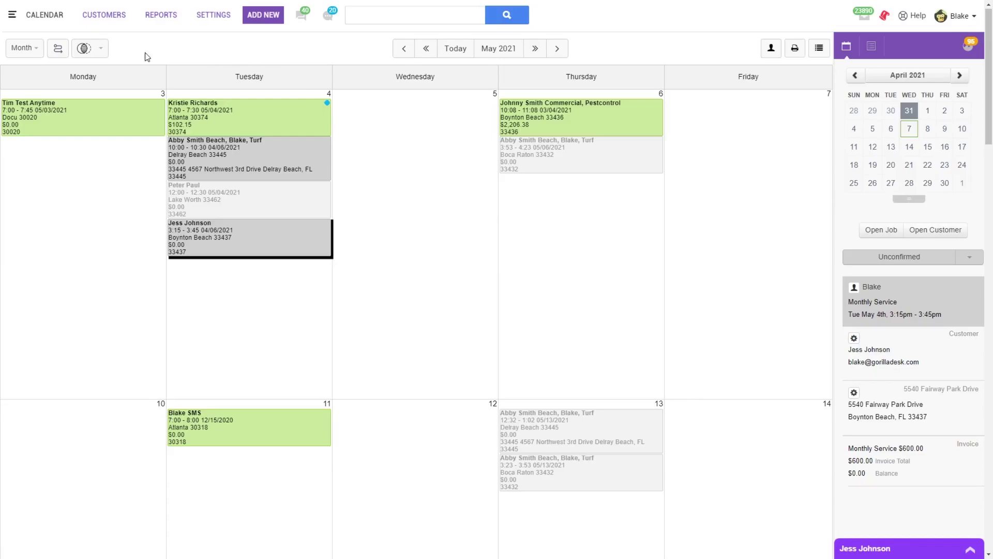
- Go back to April 2021, view the 7:20 Monthly Service job on March 31, and open its customer's record at the jobs list
left_click(408, 52)
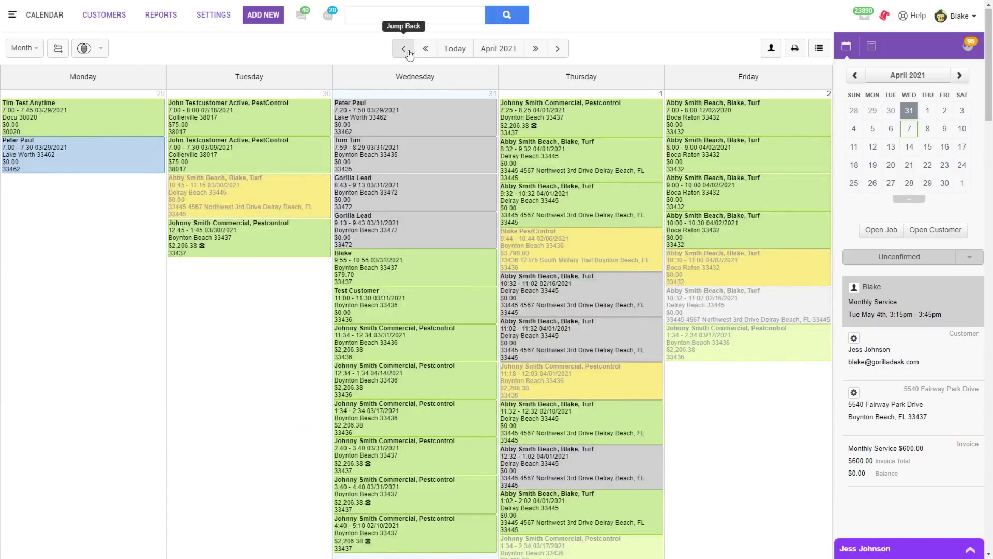
left_click(414, 126)
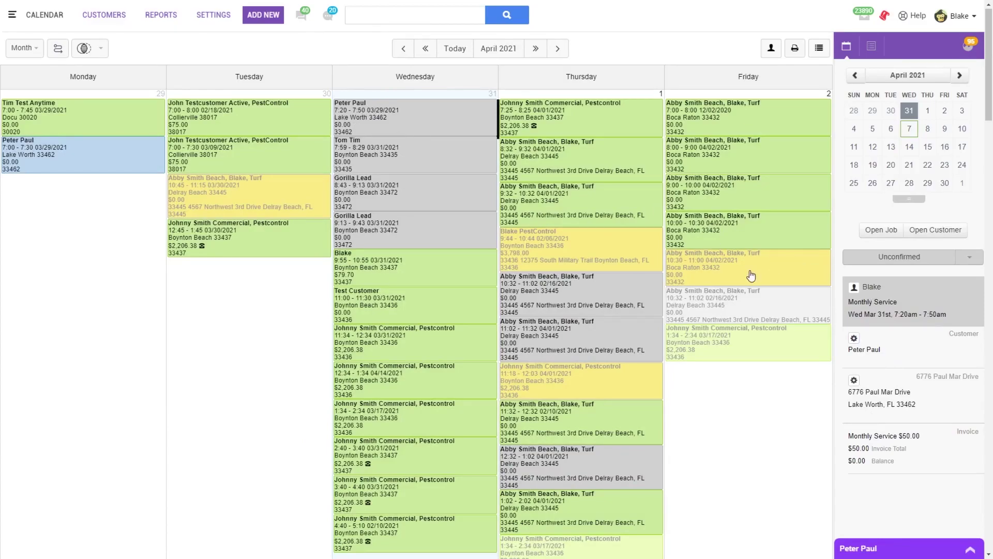
left_click(885, 231)
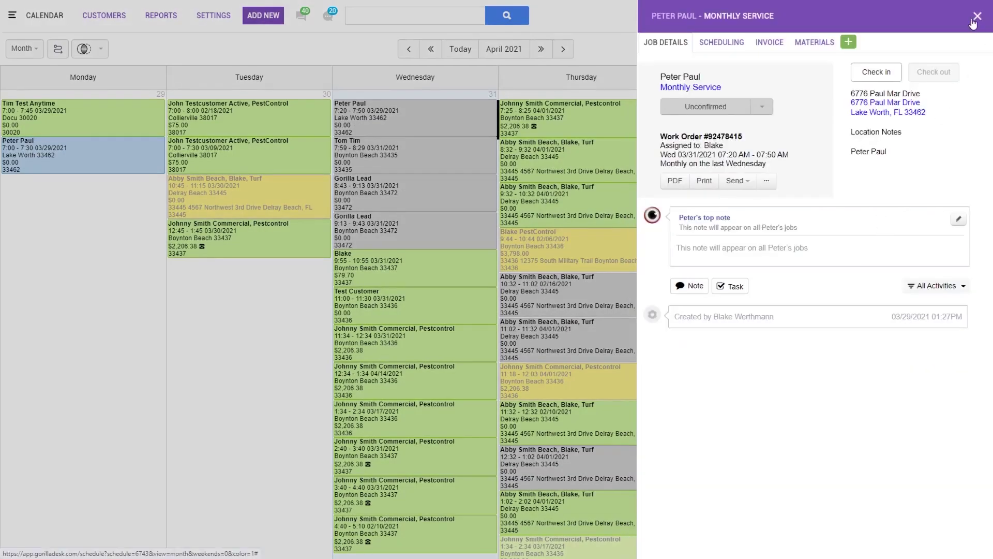
left_click(978, 14)
left_click(962, 234)
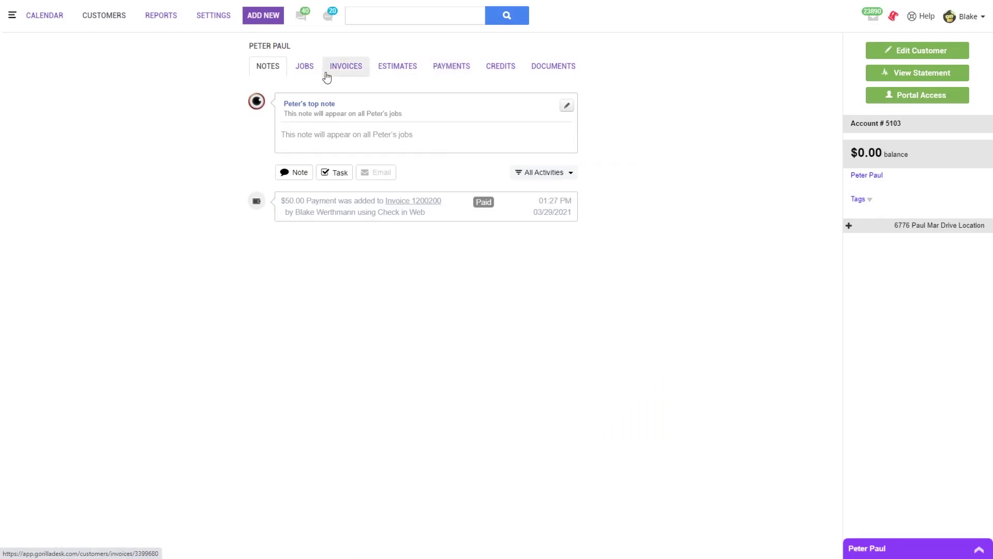
left_click(304, 73)
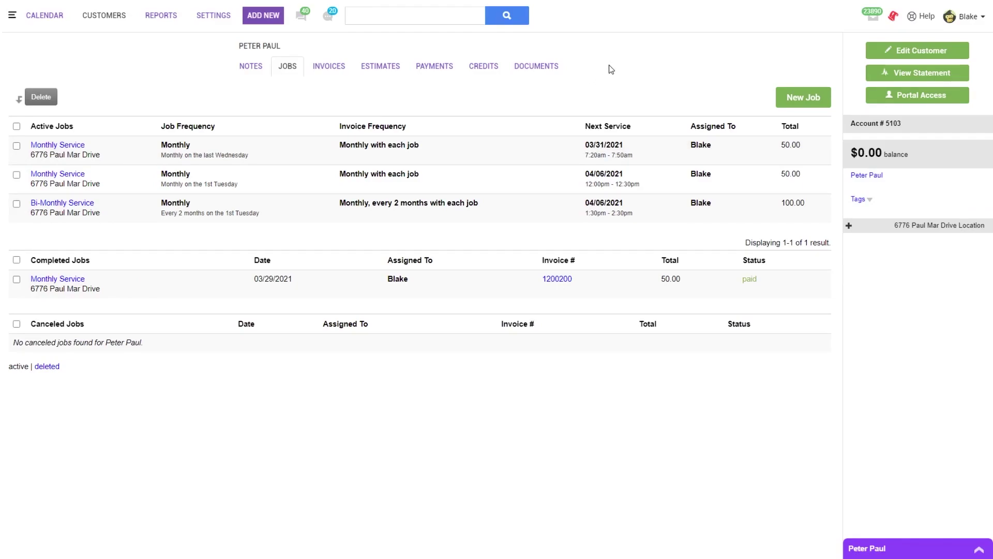
- Record a 600.00 check payment for the customer without an invoice, save it as a customer credit, and close the payment form
left_click(434, 70)
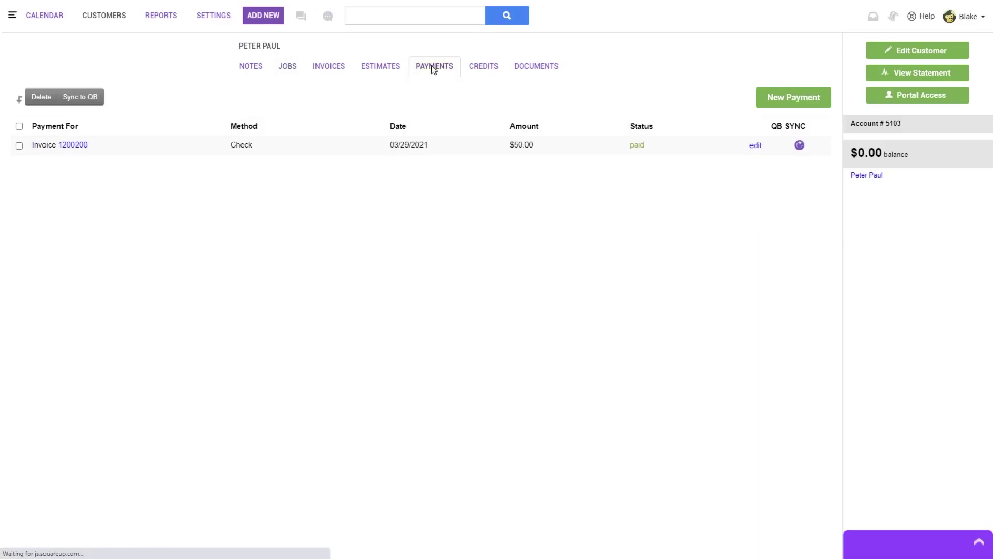
left_click(785, 102)
left_click(763, 76)
type("600")
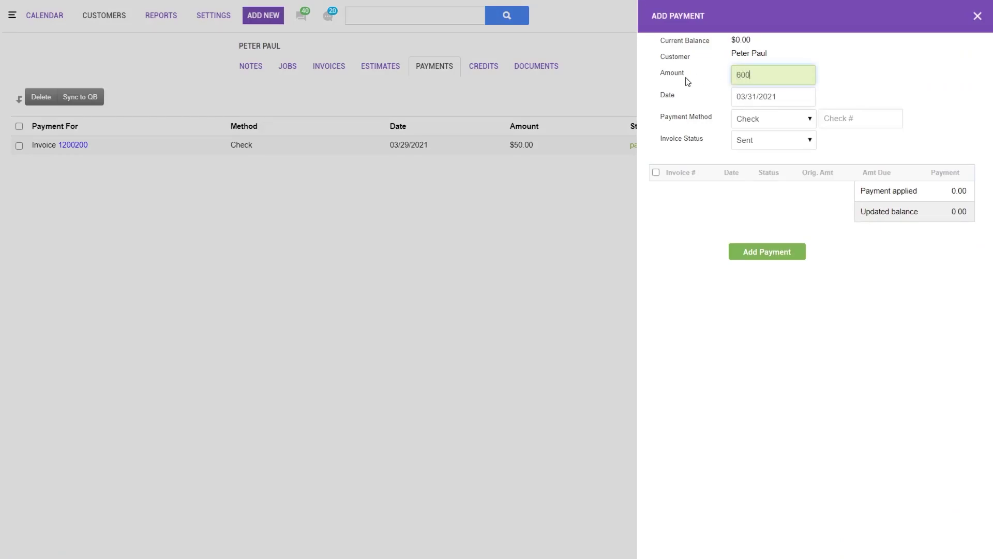
left_click(774, 257)
left_click(775, 262)
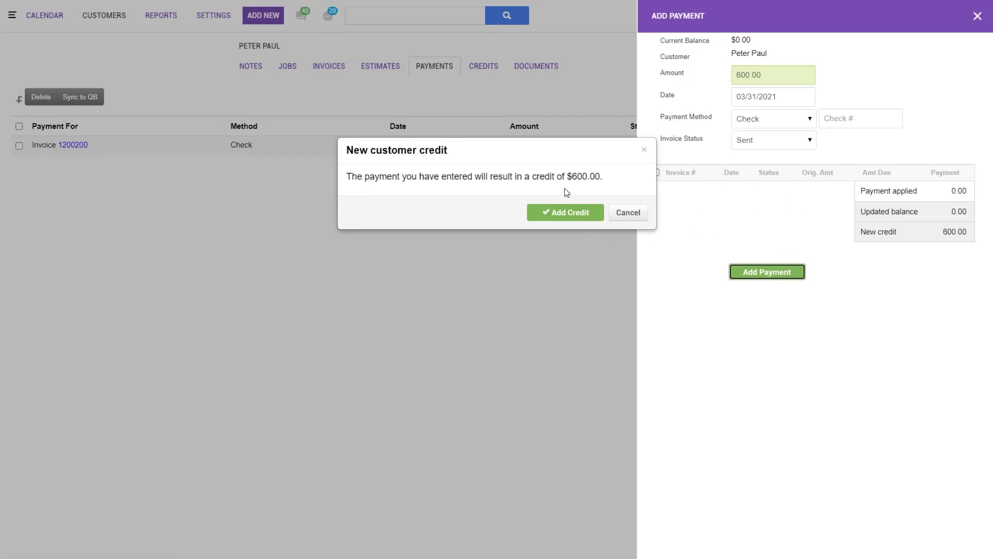
left_click(565, 214)
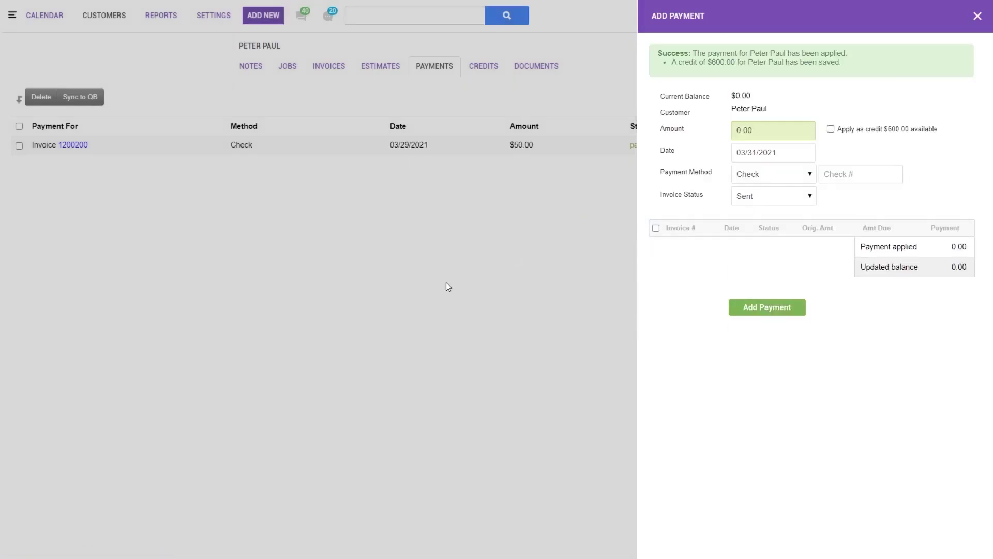
left_click(978, 16)
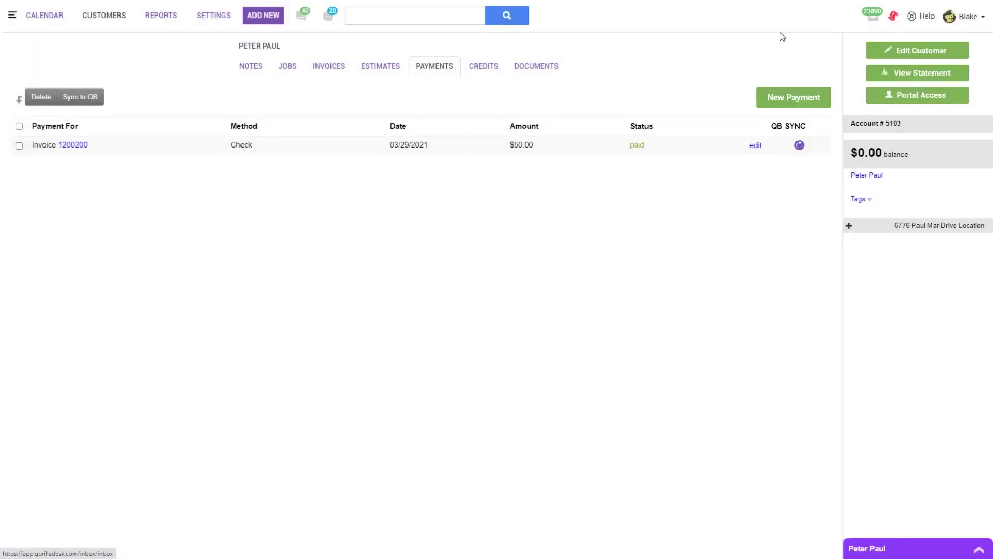
- Show the customer's jobs and check the invoice of the March 31 Monthly Service job
left_click(299, 75)
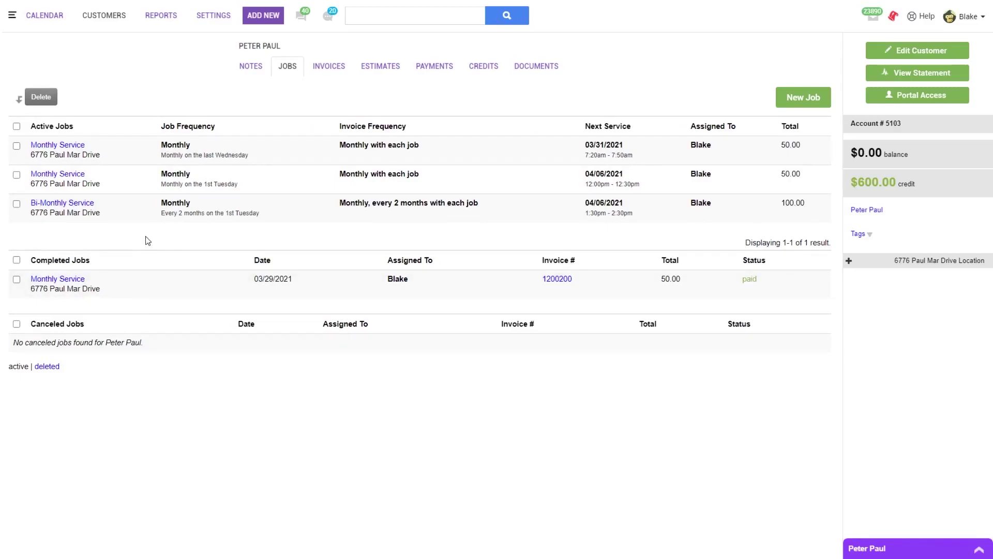
left_click(71, 150)
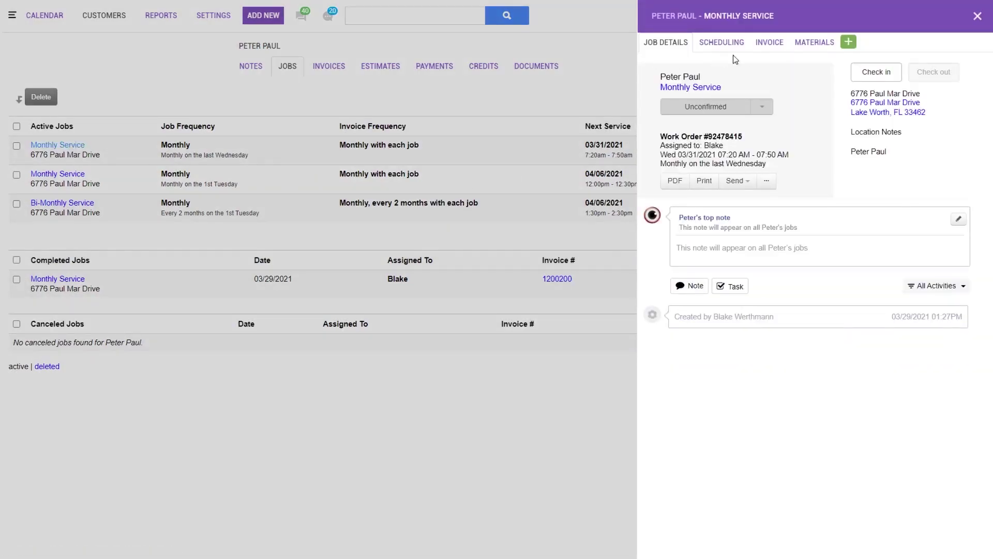
left_click(770, 46)
left_click(978, 16)
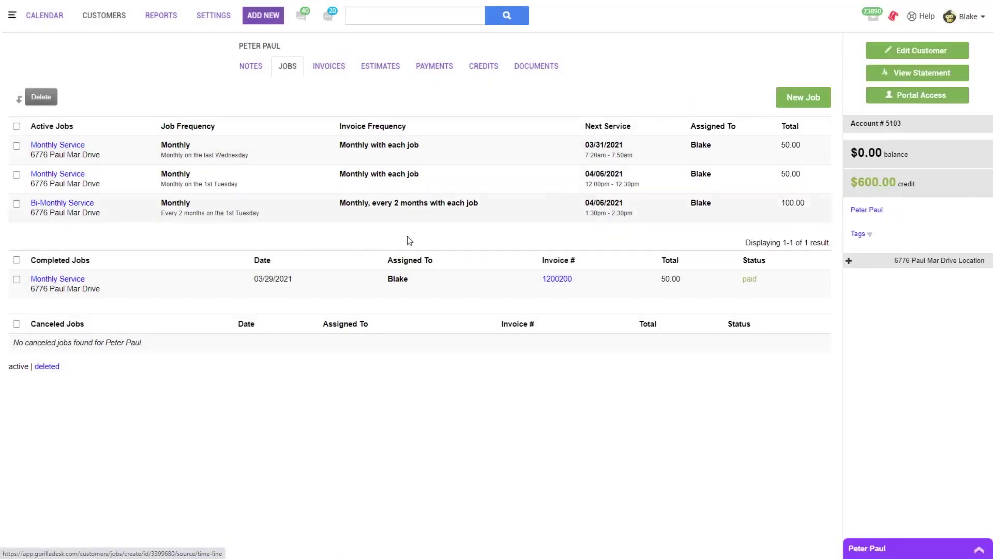
- Pay the April 6 Monthly Service job's 50.00 invoice from the customer's available credit, and close the payment form and job
left_click(70, 175)
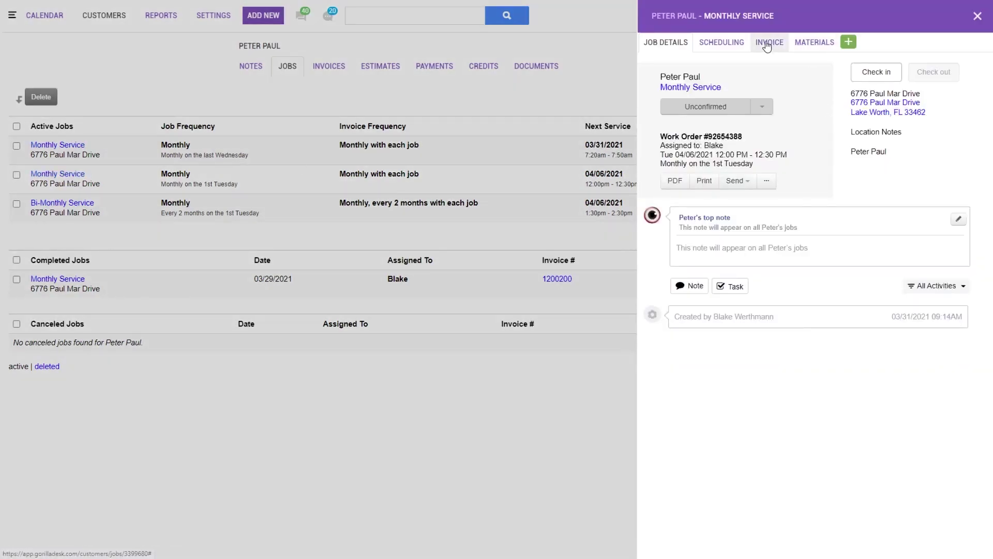
left_click(769, 43)
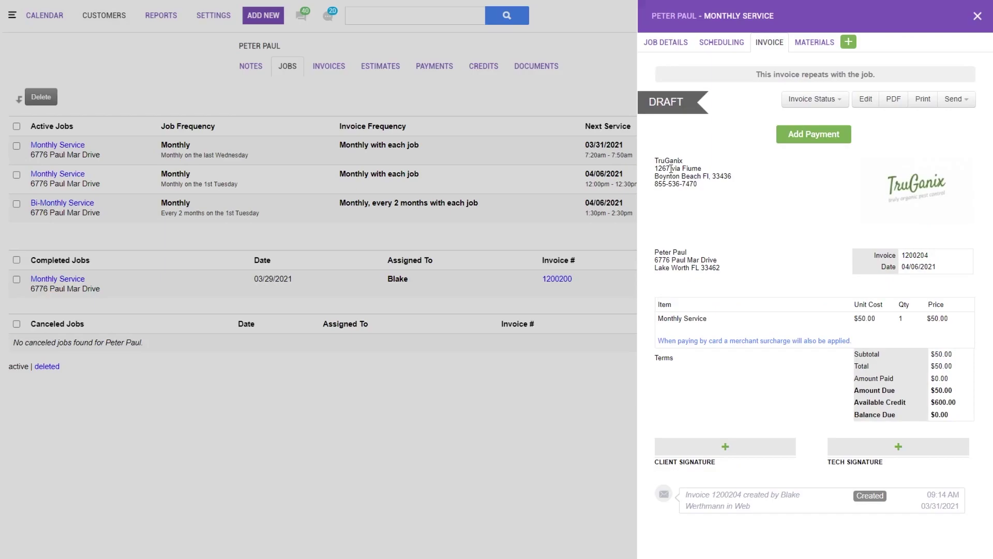
left_click(794, 135)
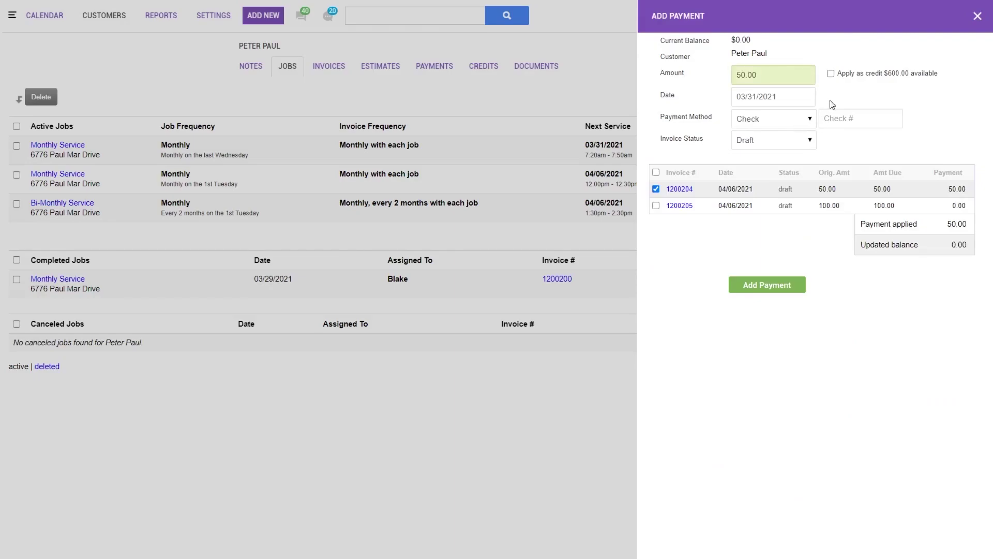
left_click(831, 73)
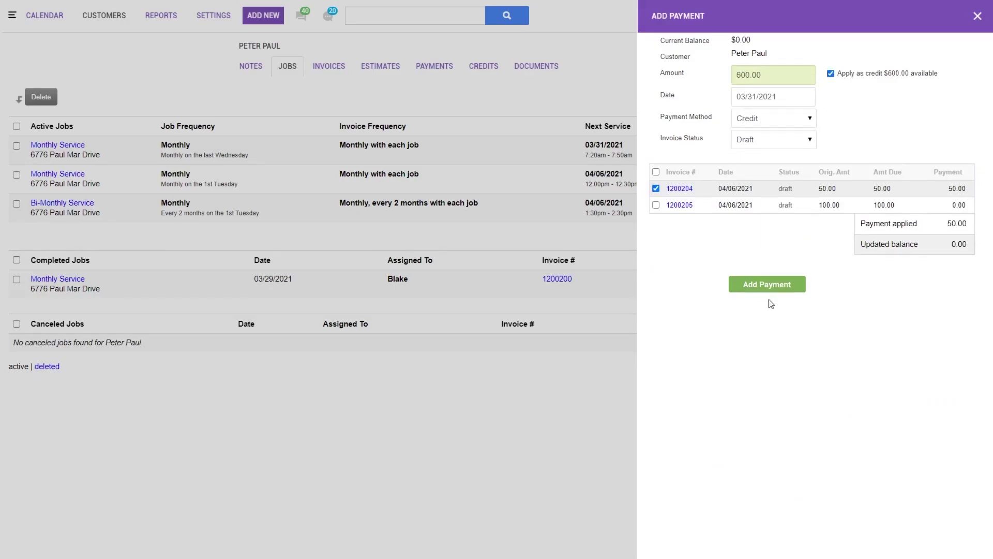
left_click(781, 284)
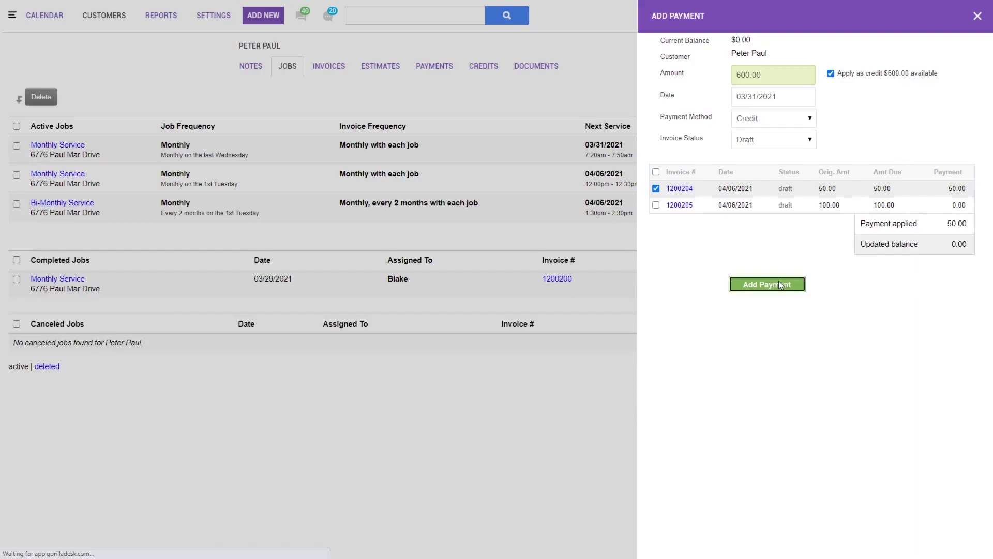
left_click(977, 17)
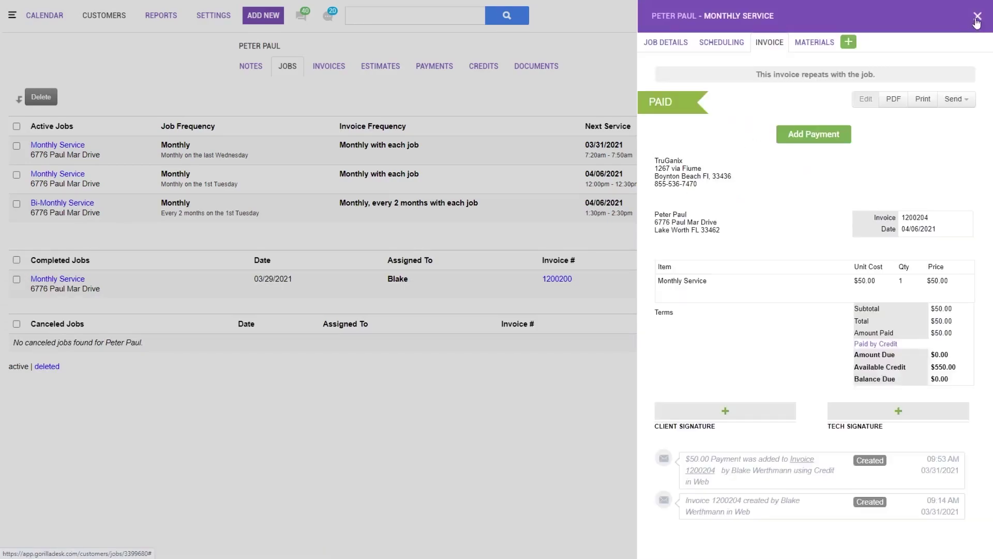
left_click(977, 19)
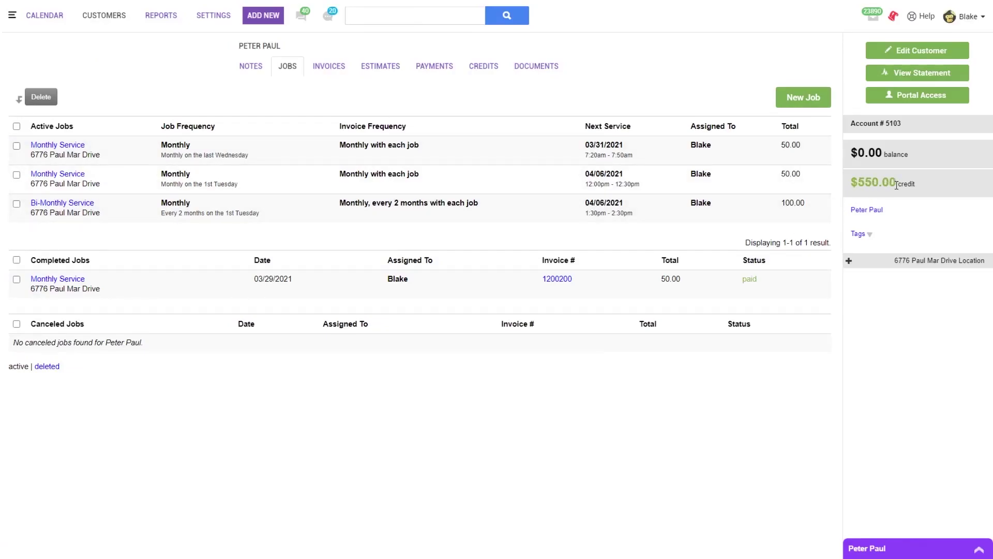
- Change the status of the April 6 Monthly Service job to Complete and close the job
left_click(63, 182)
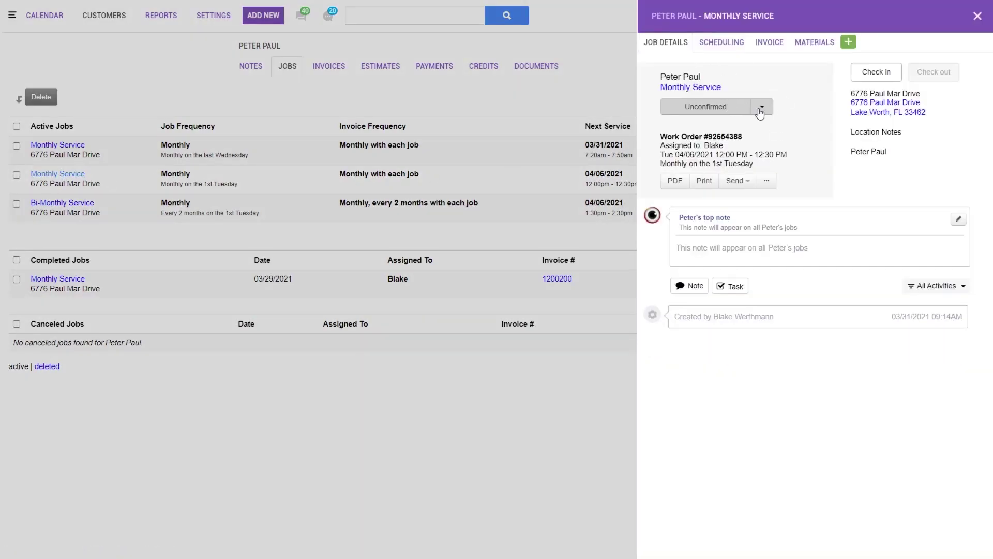
left_click(761, 107)
left_click(704, 165)
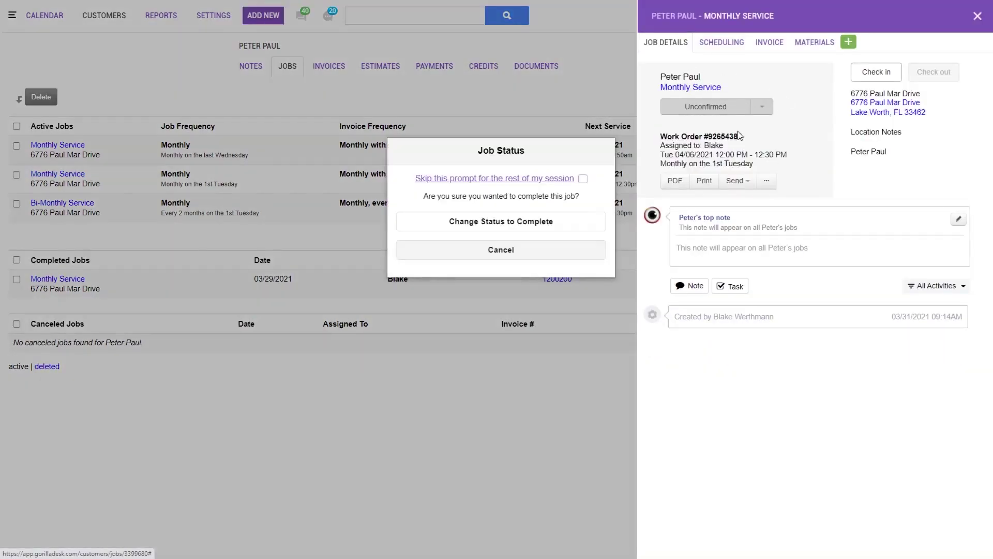
left_click(542, 226)
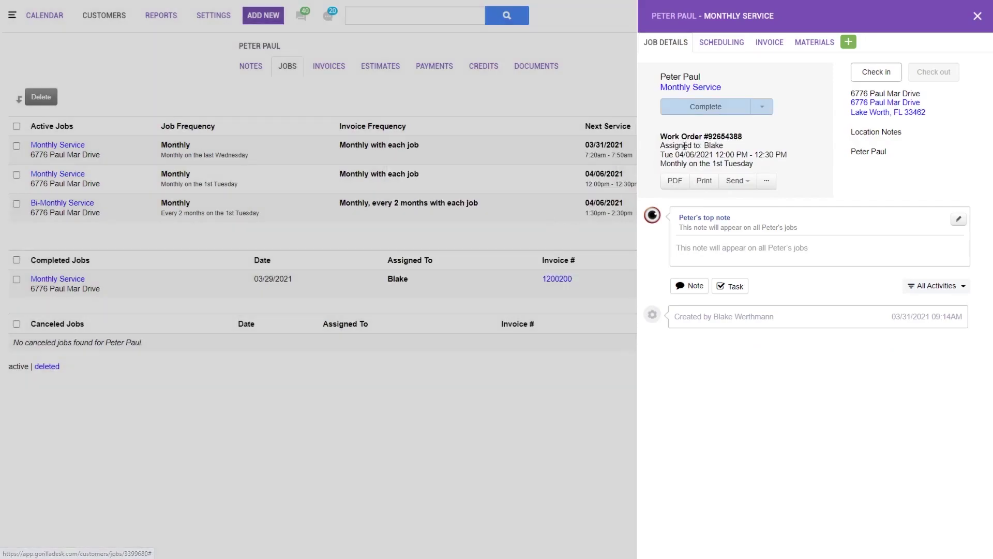
left_click(978, 16)
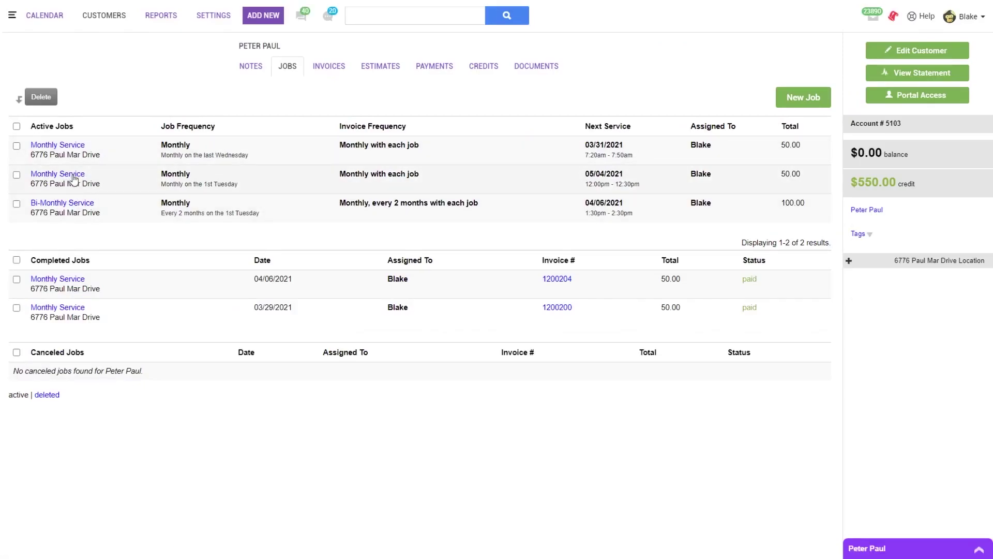
- Open the May 4 Monthly Service job's invoice and pay its 50.00 from the customer's available credit
left_click(73, 176)
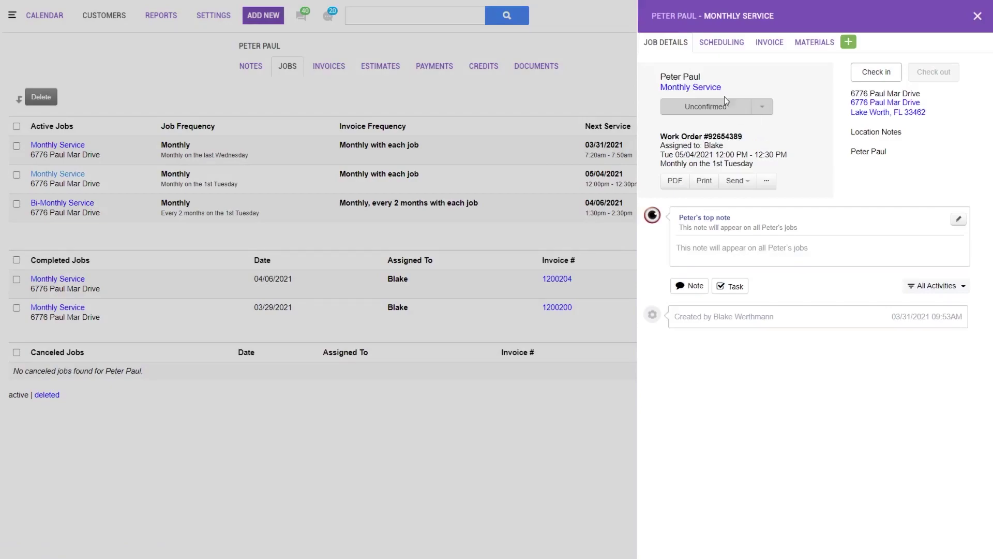
left_click(780, 48)
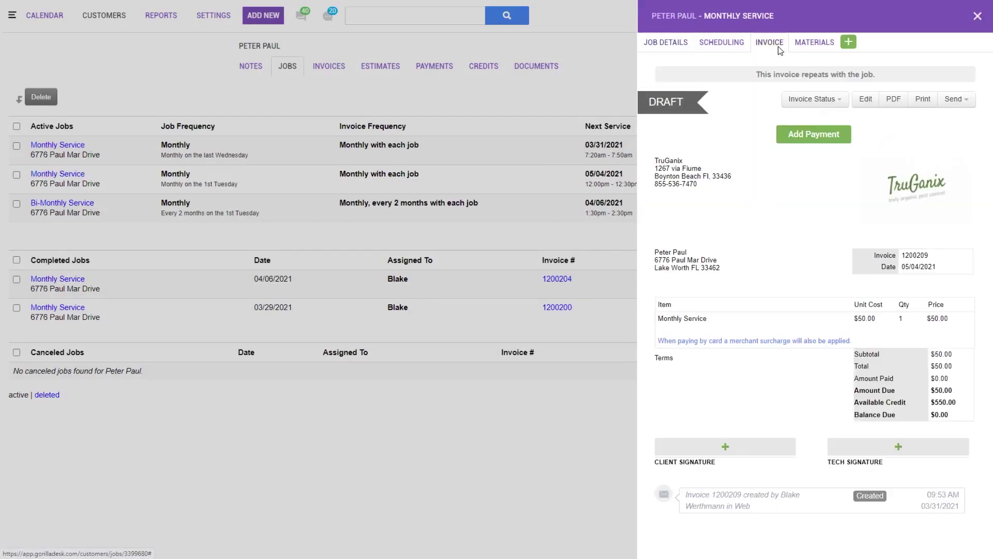
left_click(814, 135)
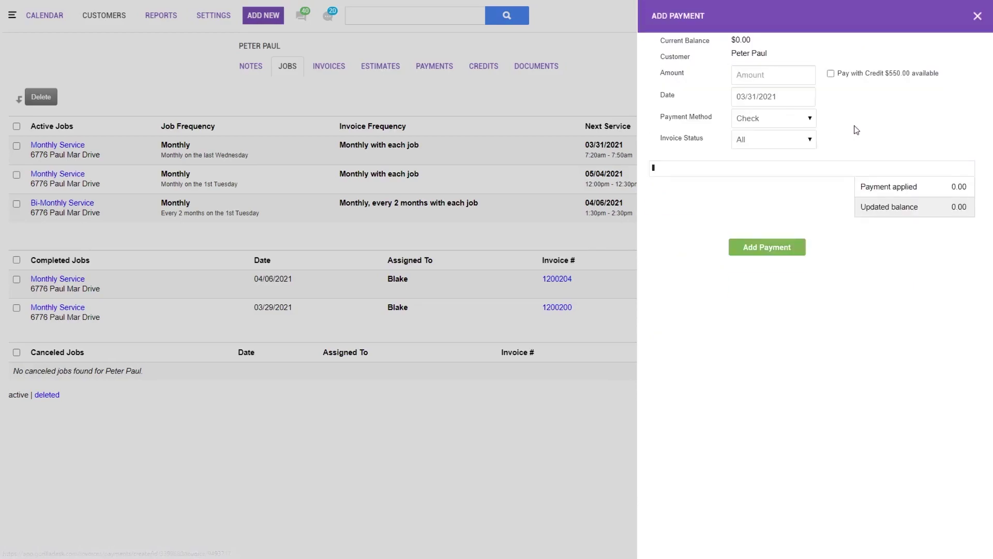
left_click(831, 75)
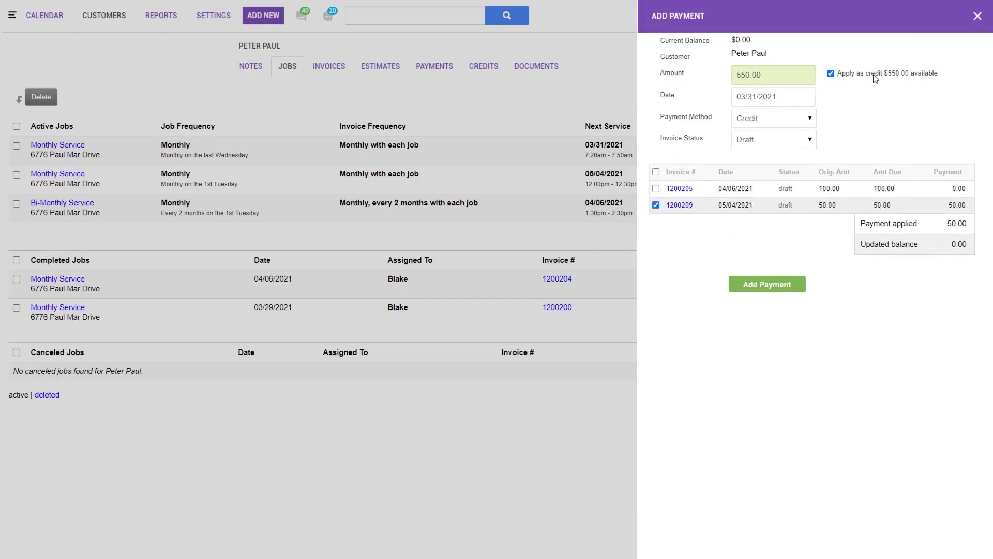
left_click(754, 292)
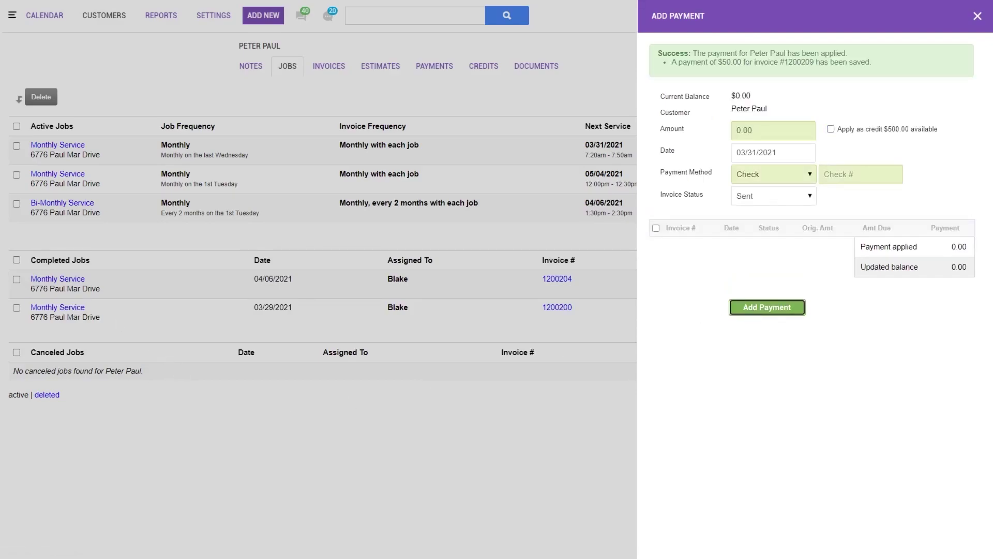